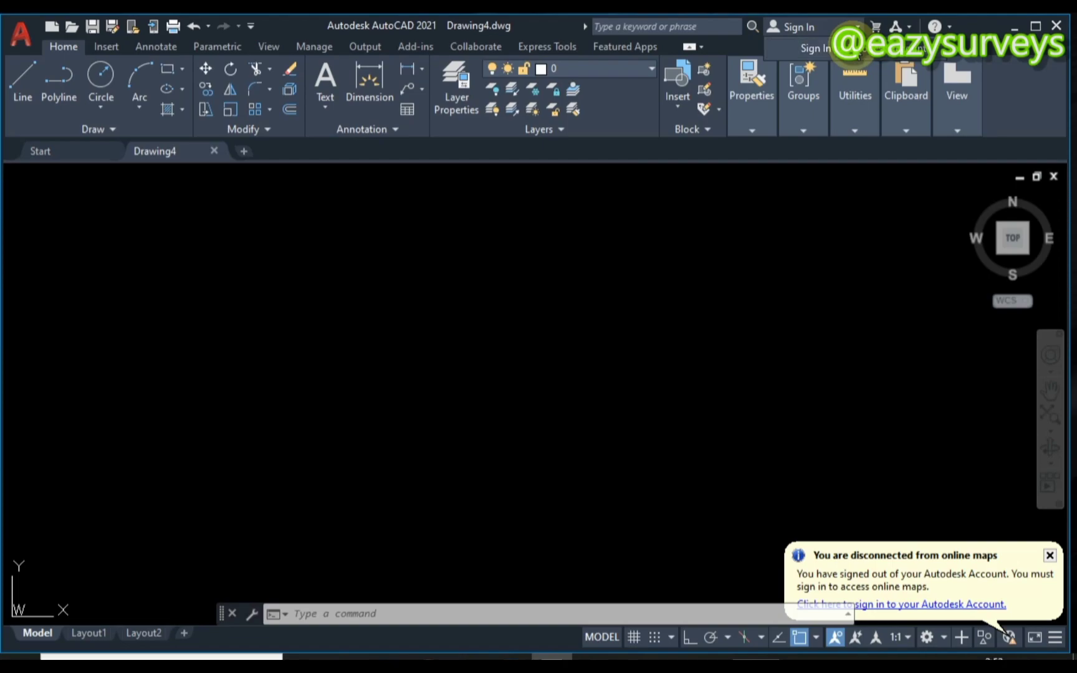
- Open the Autodesk account sign-in window from the InfoCenter
left_click(858, 54)
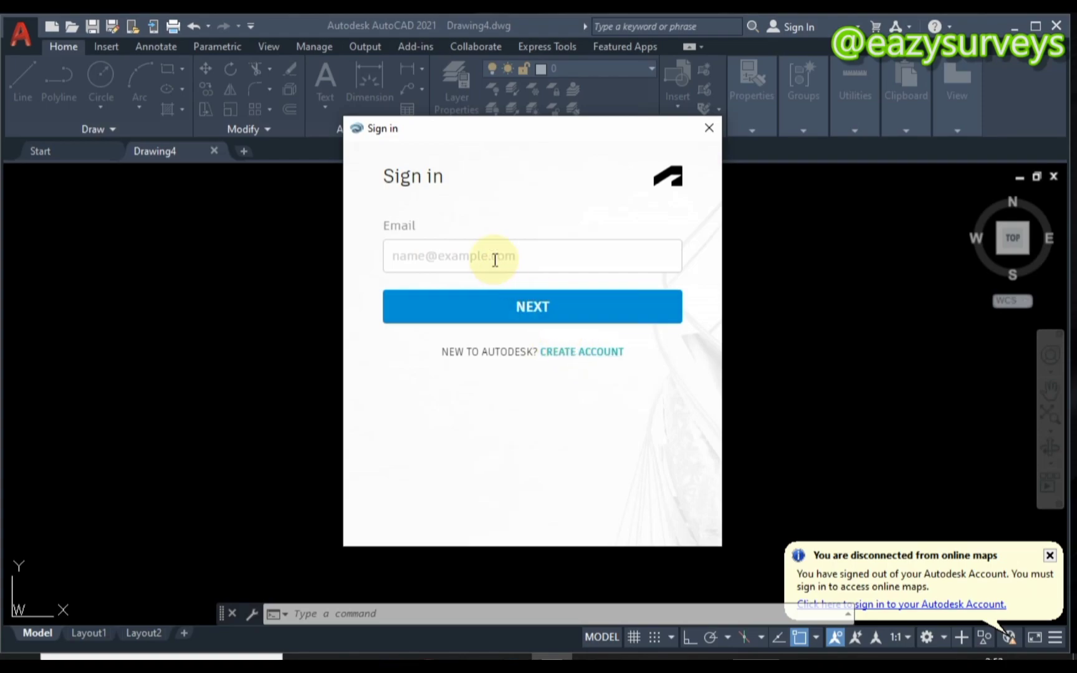
- Enter the account e-mail address, fix its wrongly capitalised ending, and continue to the password page
left_click(468, 260)
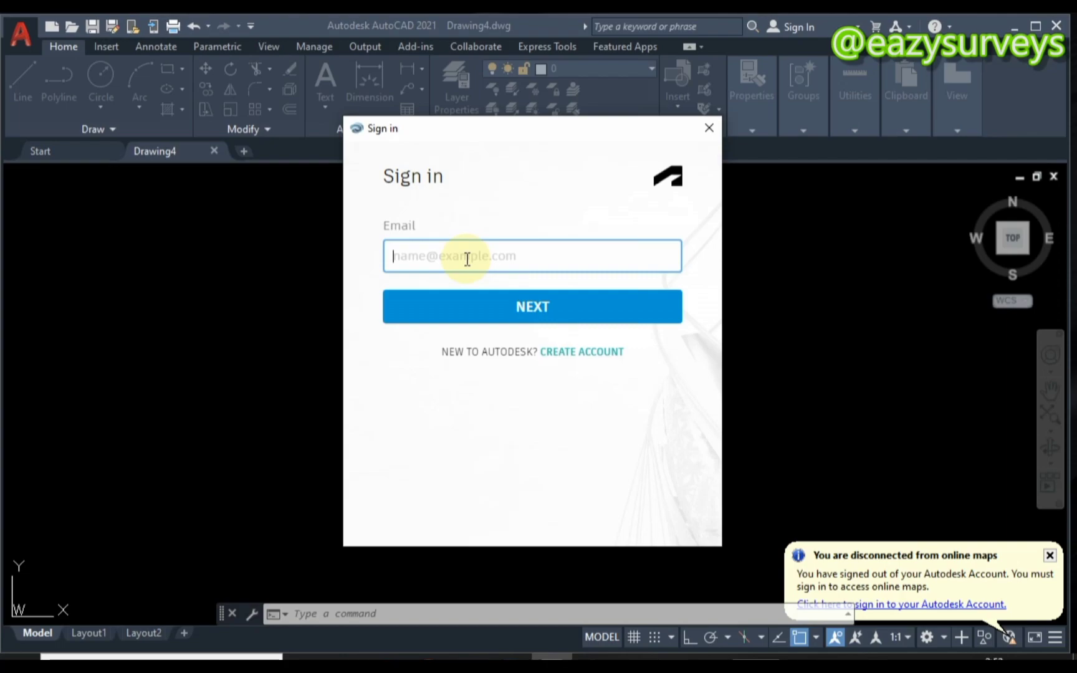
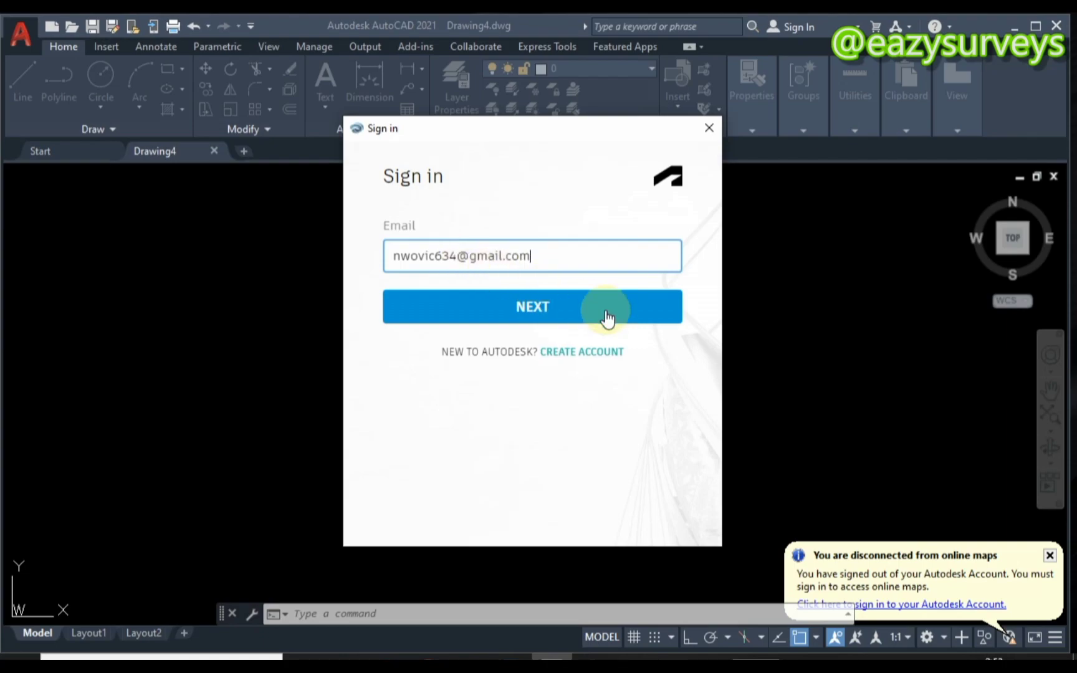
left_click(539, 306)
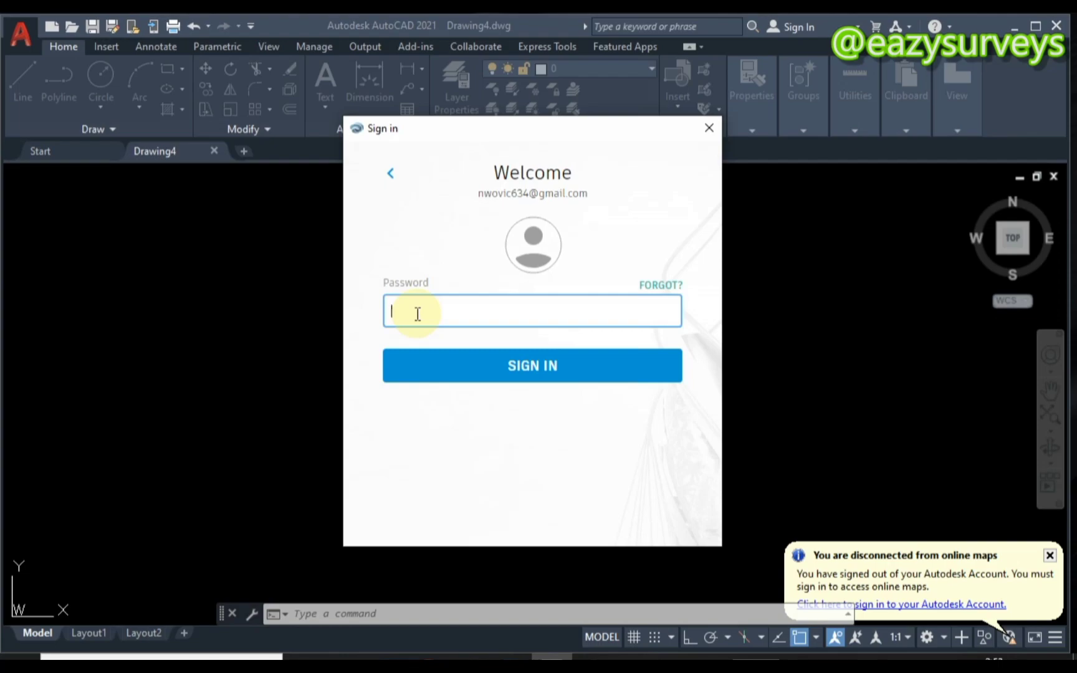
- Enter the account password and complete the Autodesk sign-in
type("a")
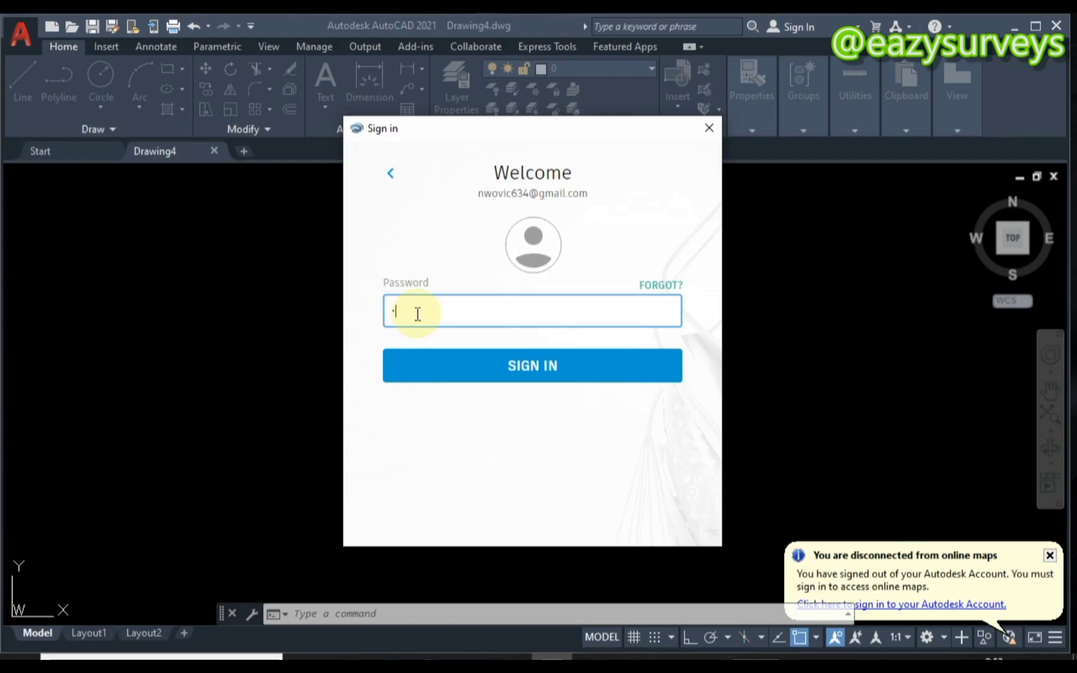
type("aaaaaaaaaaa")
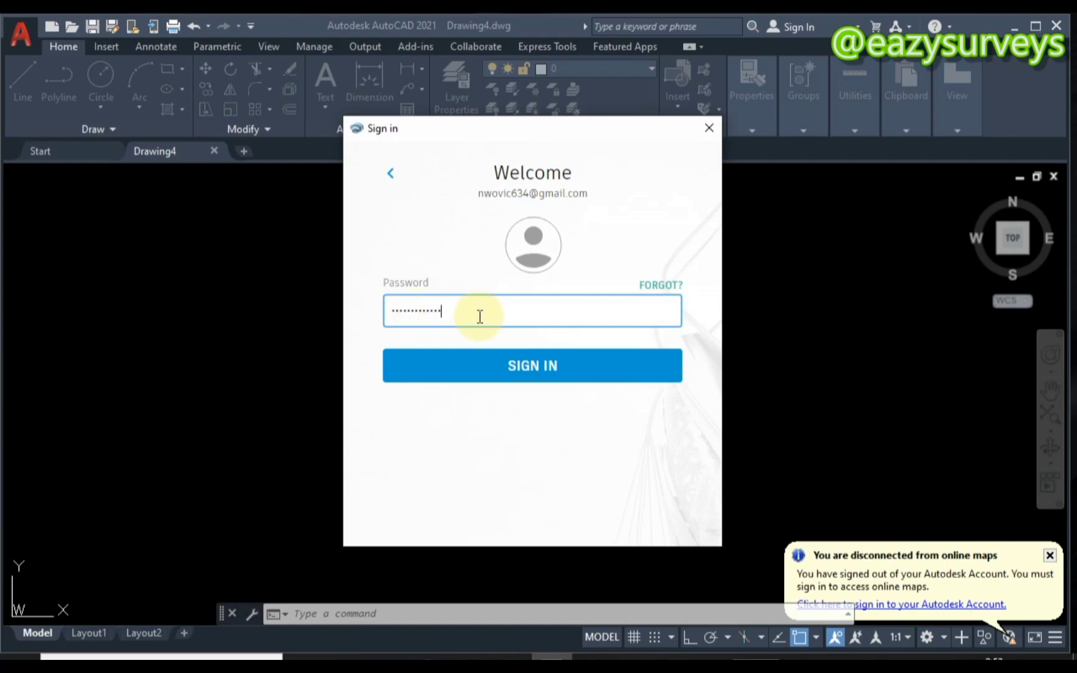
left_click(527, 366)
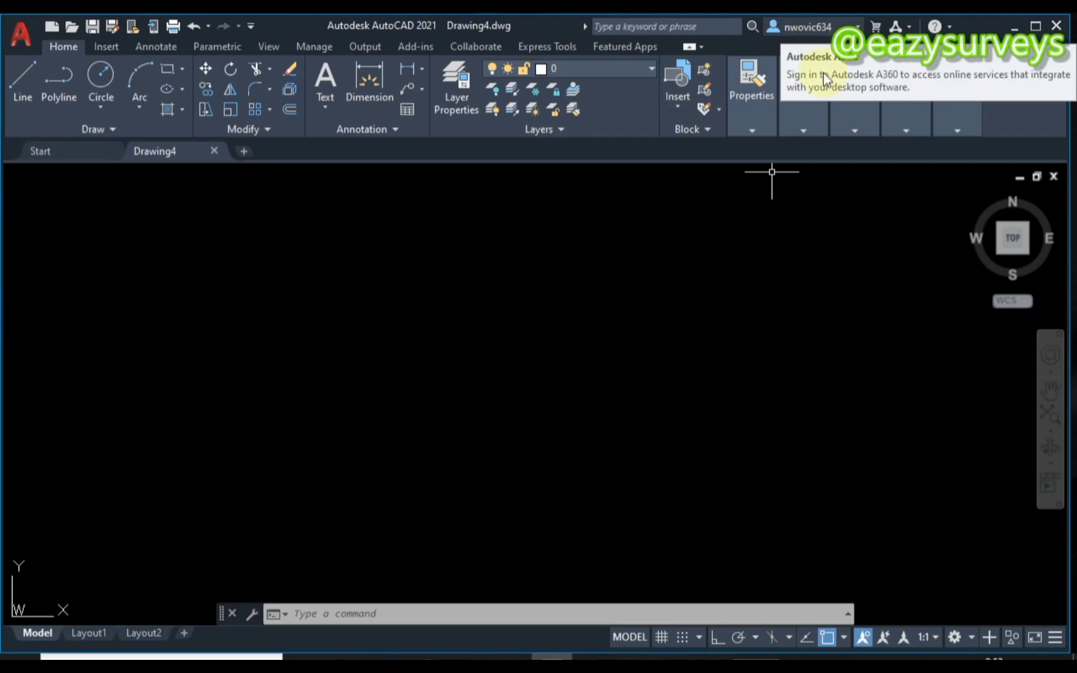
- Open the Geographic Location map via Insert > Set Location > From Map, abandoning From File
left_click(104, 47)
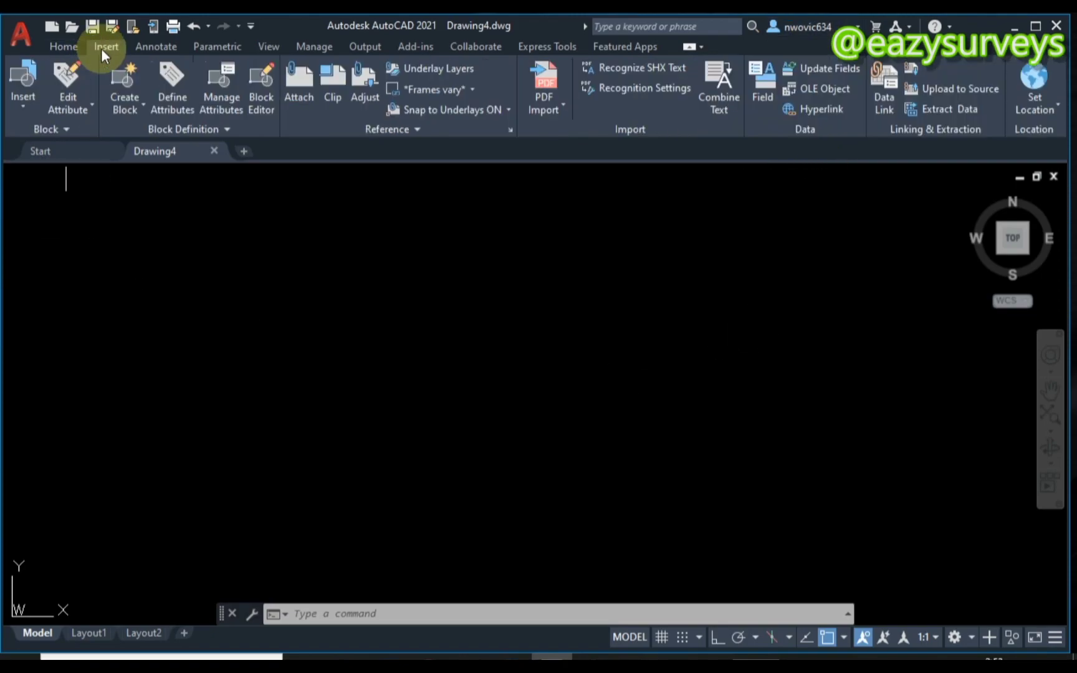
left_click(1041, 91)
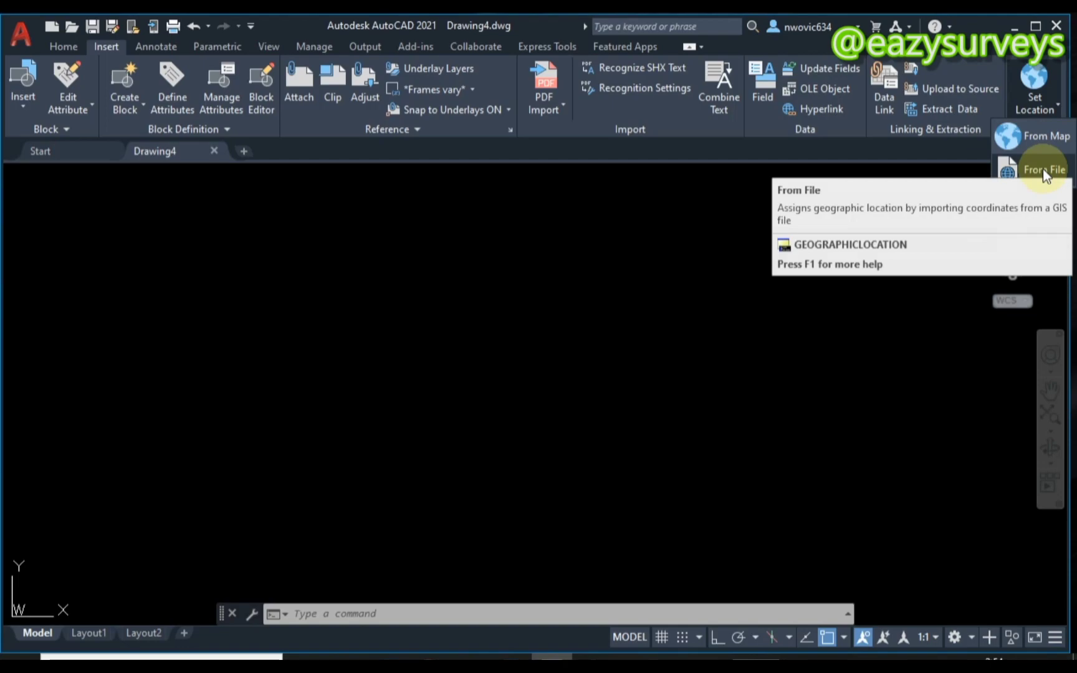
left_click(1042, 169)
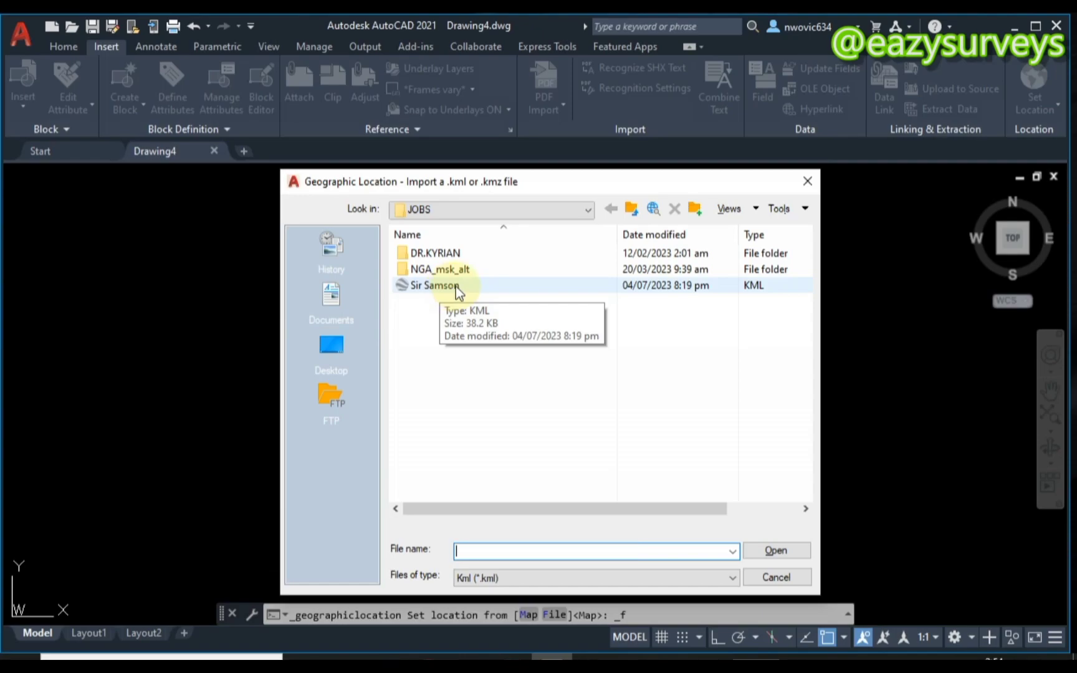
left_click(808, 181)
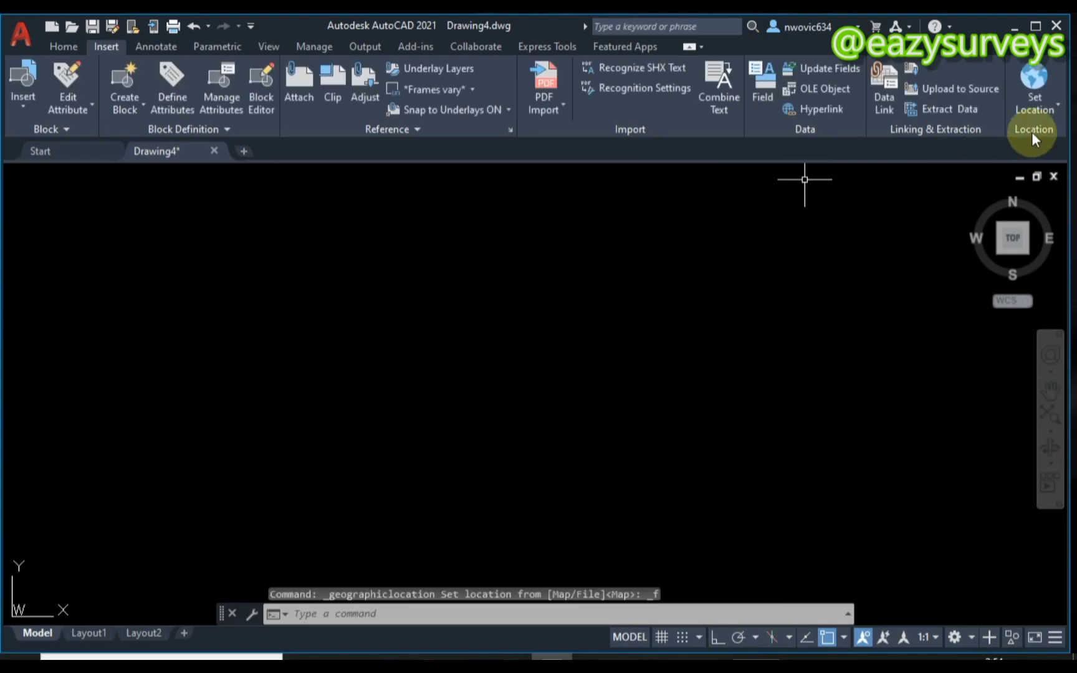
left_click(1034, 116)
left_click(1035, 138)
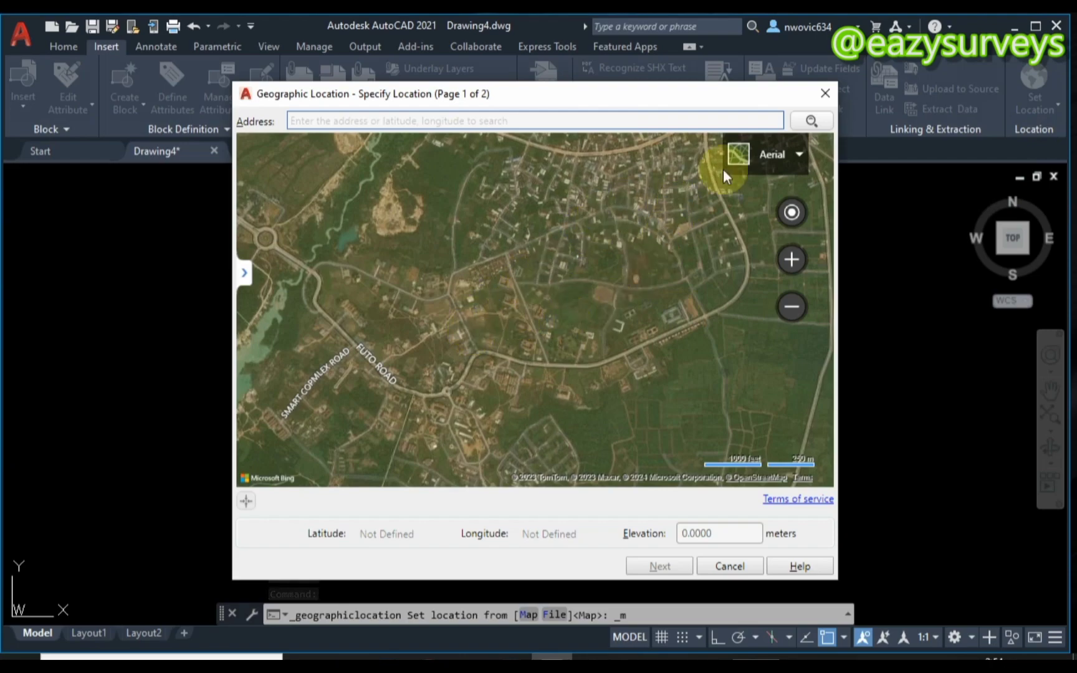
left_click(778, 156)
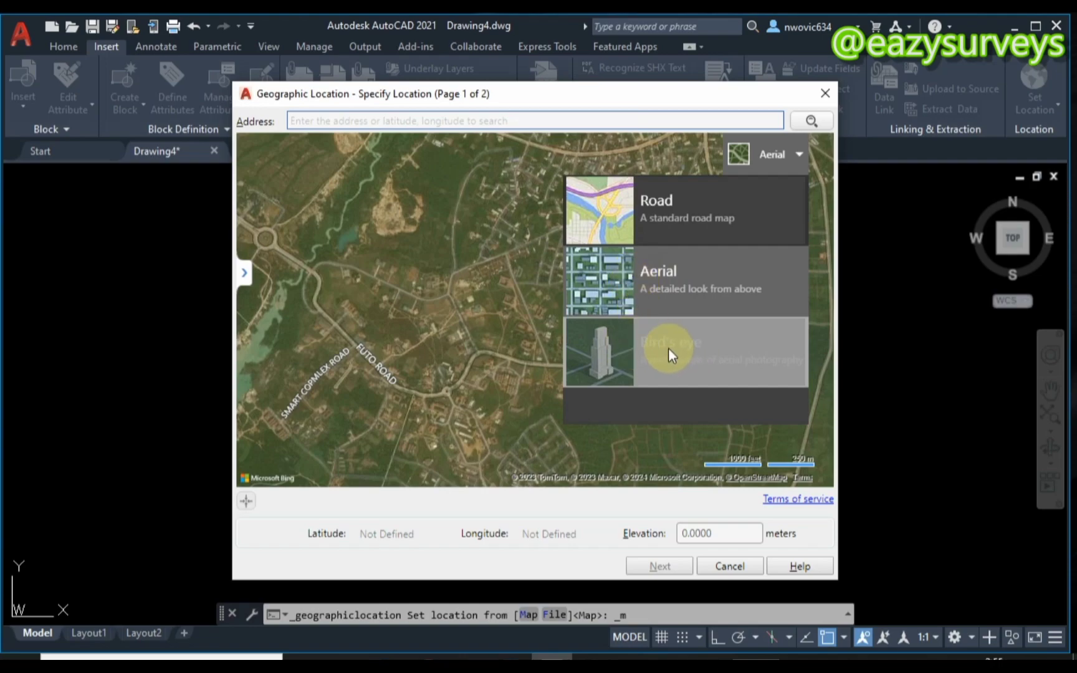
left_click(242, 274)
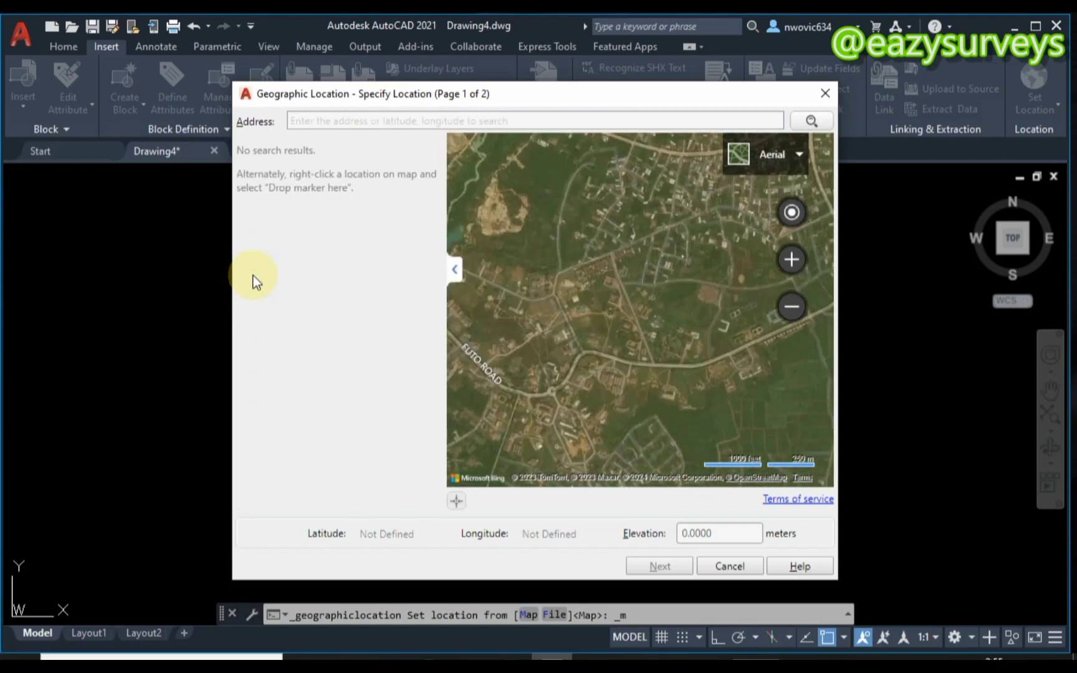
left_click(461, 274)
left_click(776, 152)
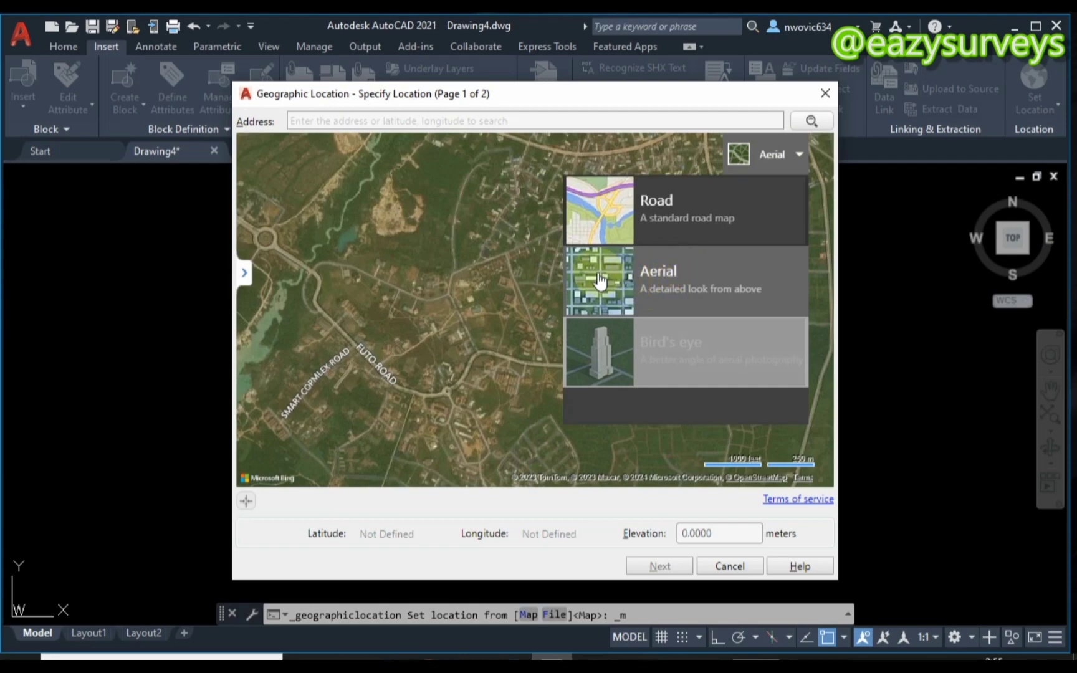
left_click(450, 270)
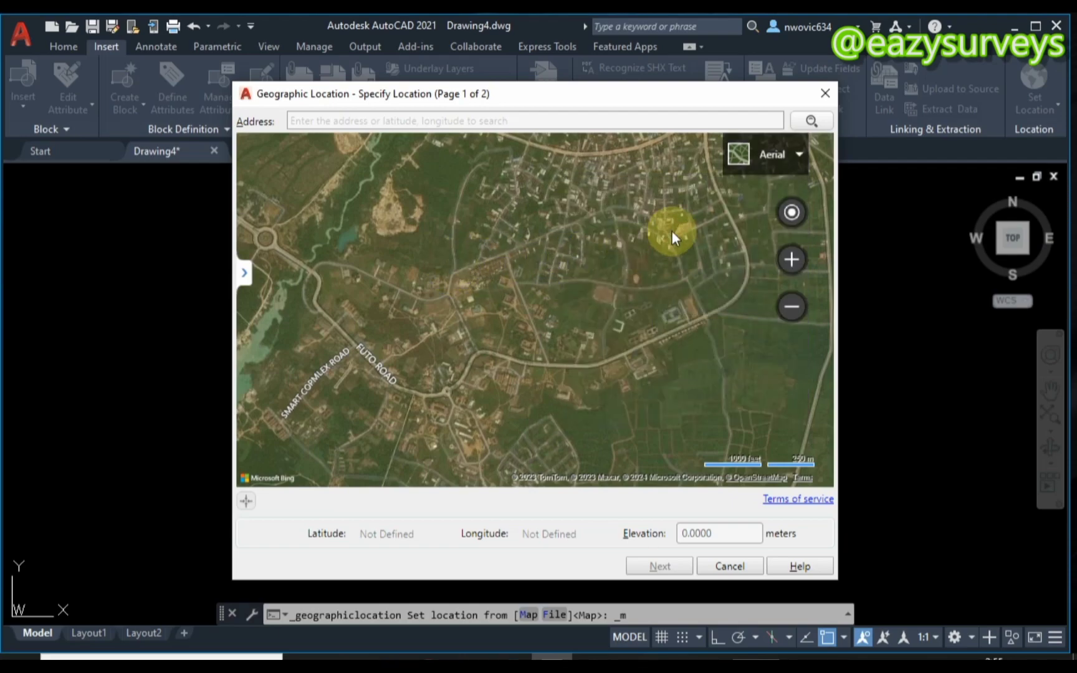
left_click(479, 203)
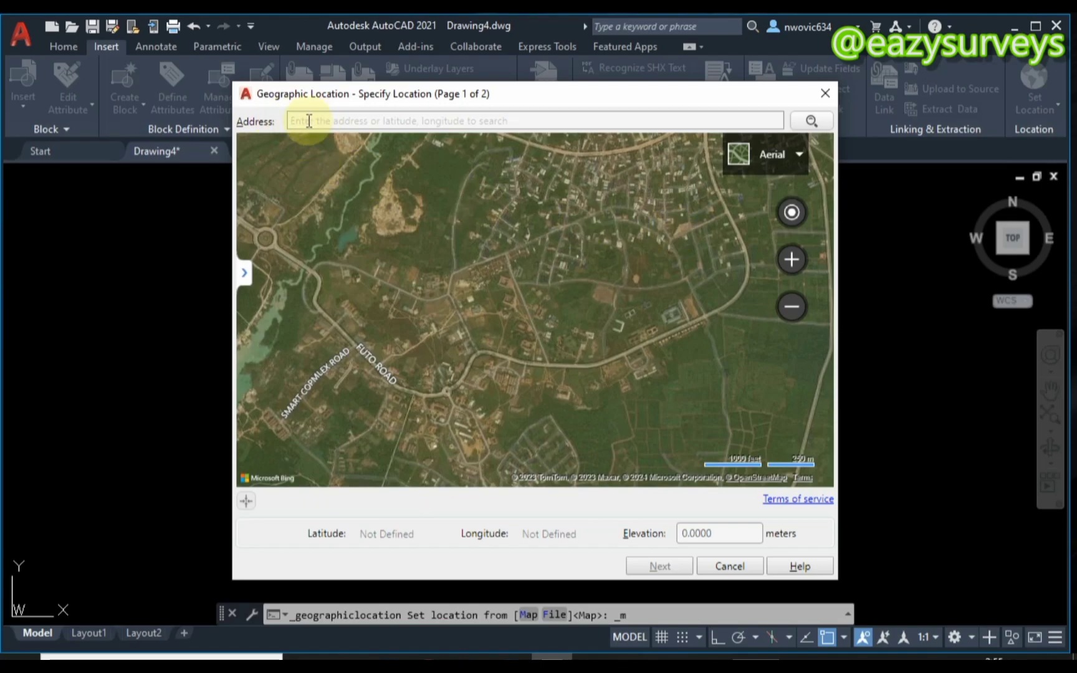
left_click(339, 122)
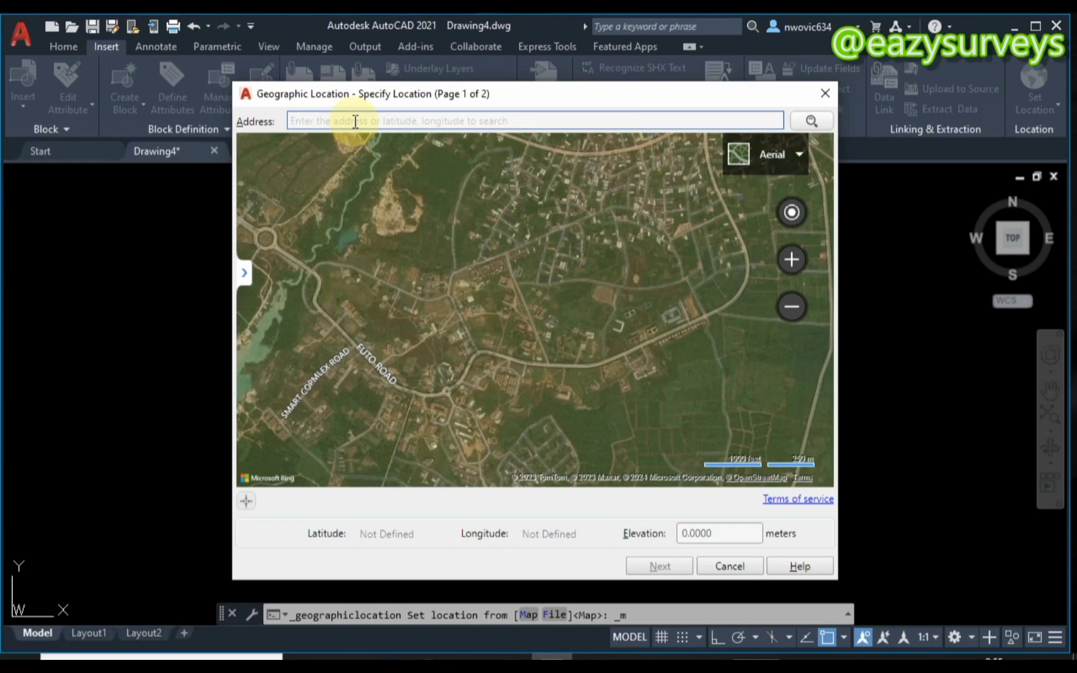
- Search the Geographic Location map's address box for 'owerri nigeria'
type("ower")
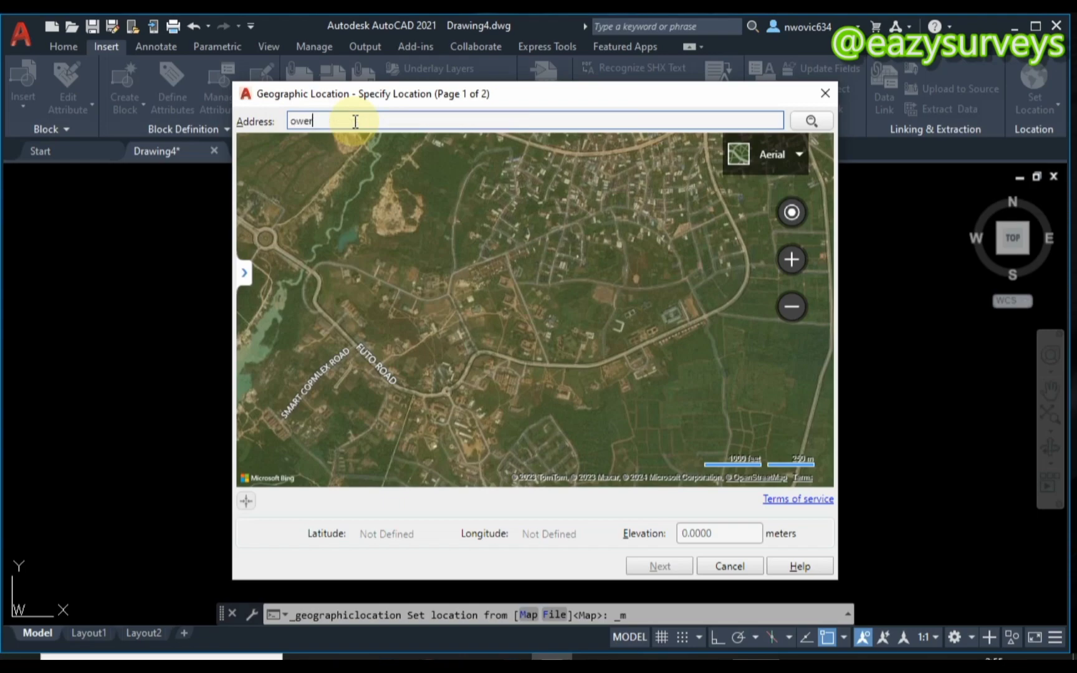
type("ri ")
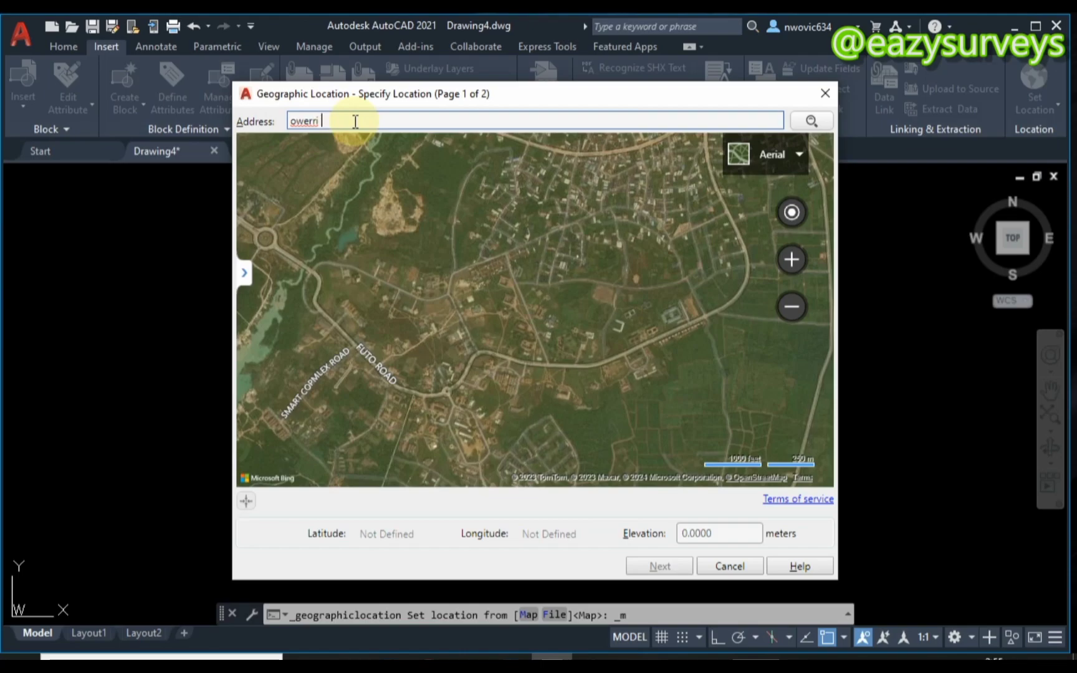
type("nigeria")
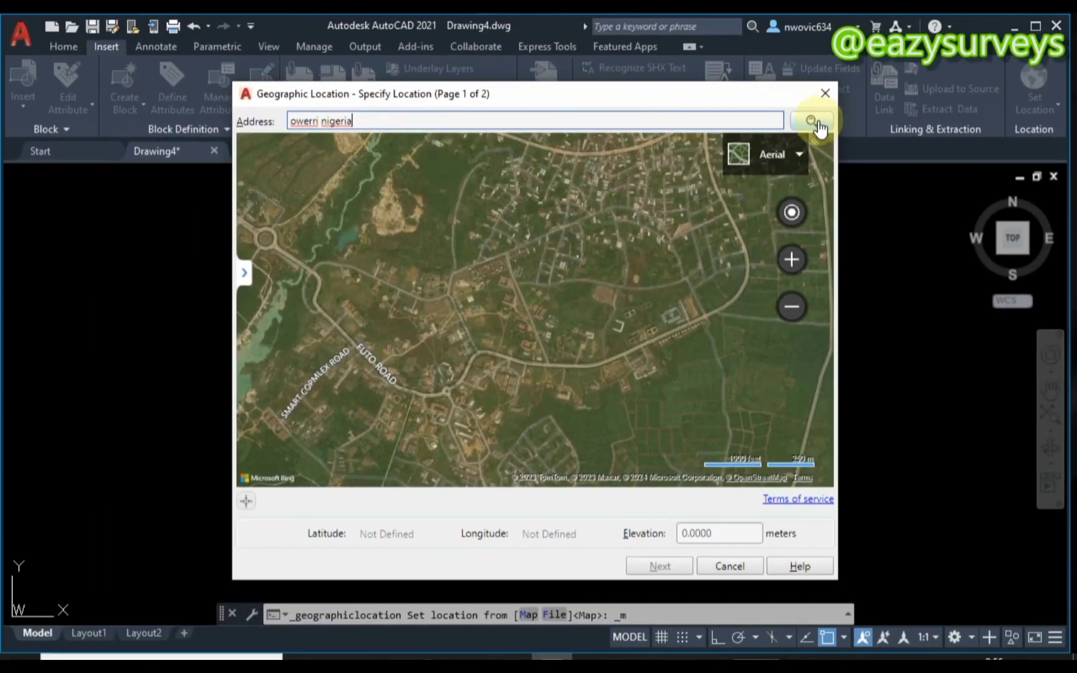
left_click(819, 124)
left_click(812, 123)
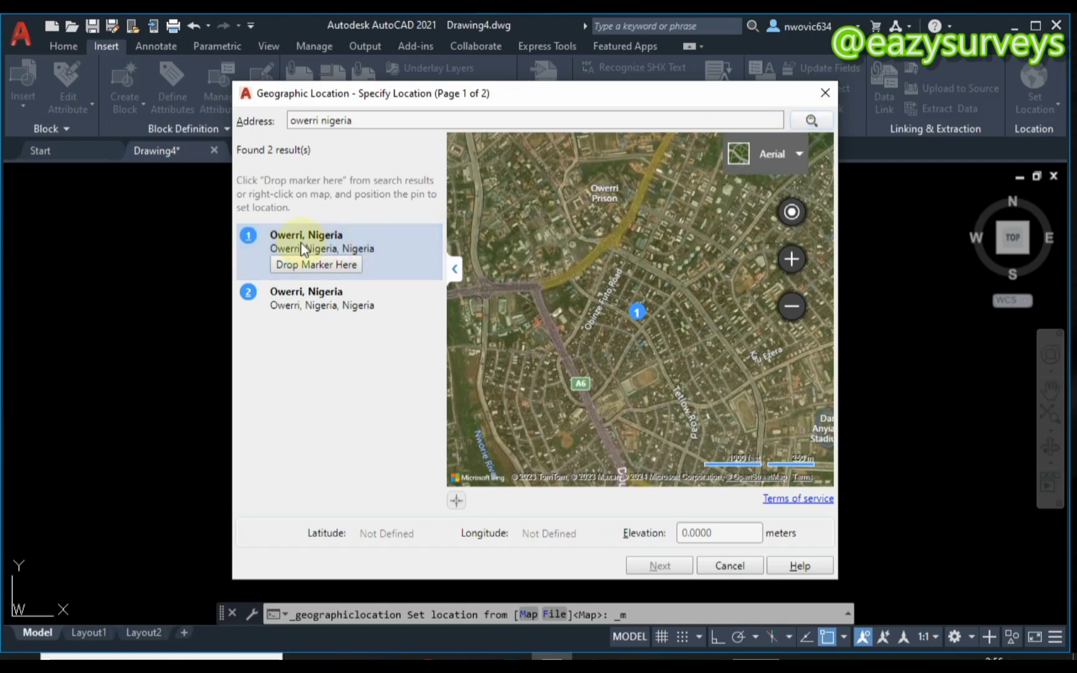
- Drop the location marker at the first Owerri result, giving latitude 5.4897, longitude 7.0342
left_click(299, 294)
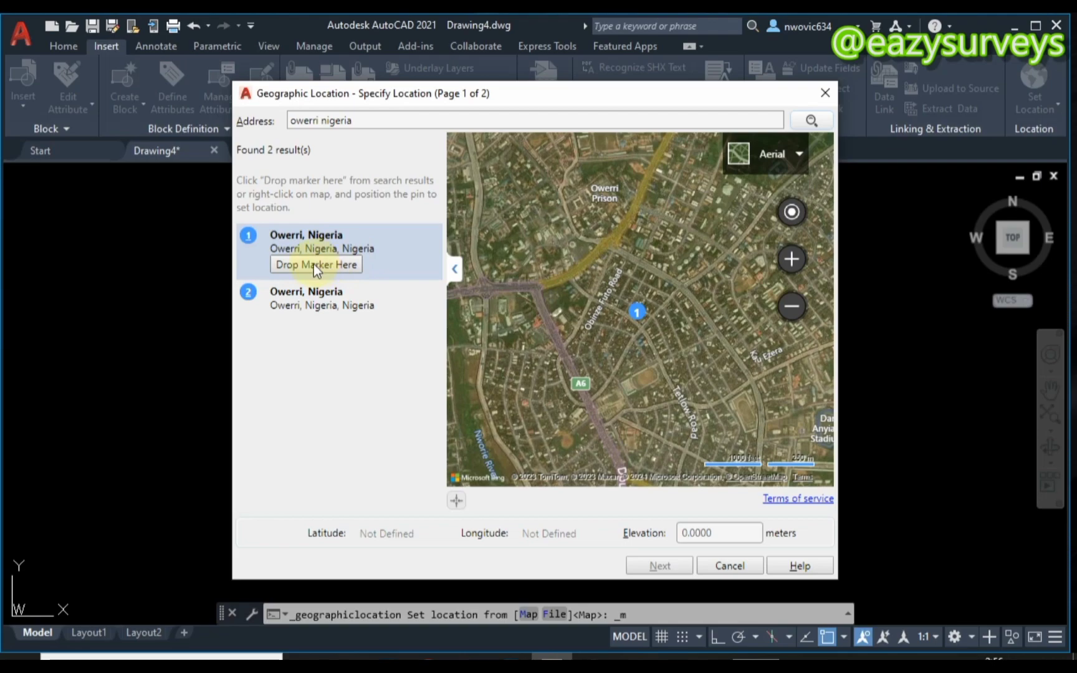
left_click(326, 266)
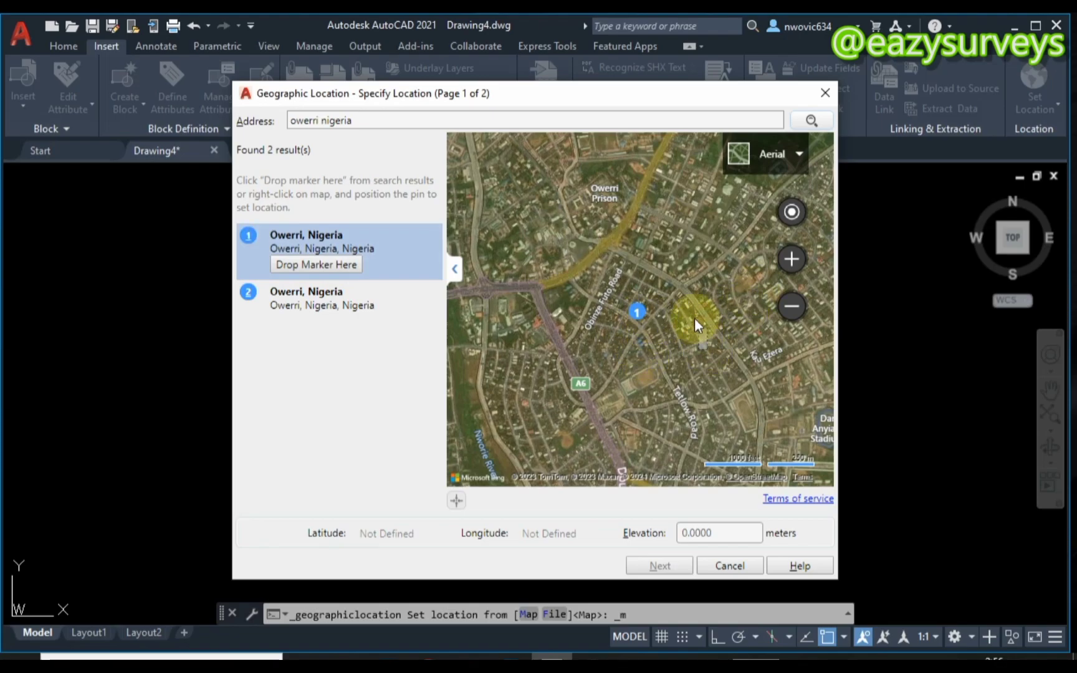
scroll(675, 314, "up", 3)
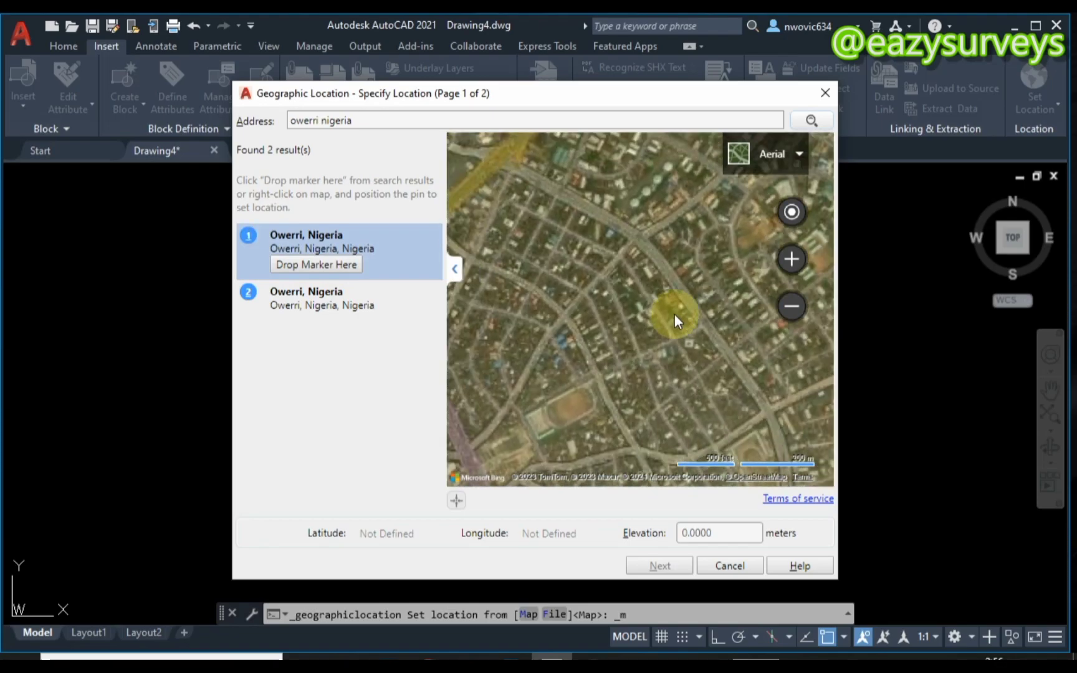
scroll(673, 331, "down", 2)
left_click_drag(668, 304, 656, 266)
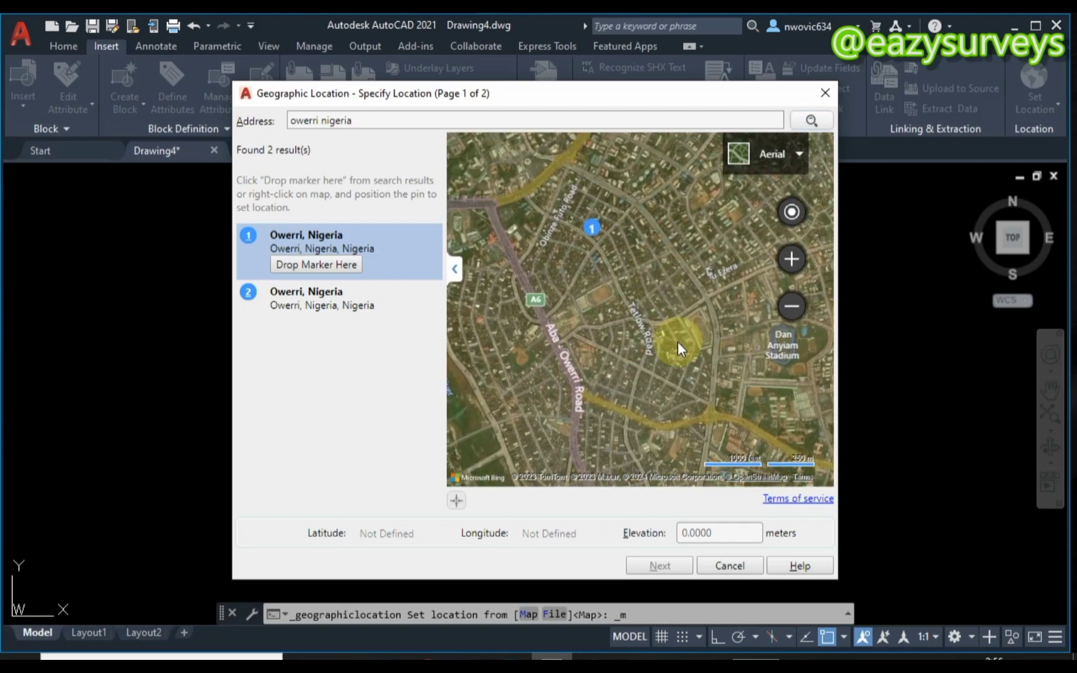
left_click_drag(677, 342, 707, 368)
mouse_move(604, 328)
left_mouse_down()
mouse_move(651, 334)
mouse_move(609, 329)
mouse_move(635, 337)
mouse_move(608, 306)
mouse_move(631, 282)
left_mouse_up()
scroll(631, 282, "up", 1)
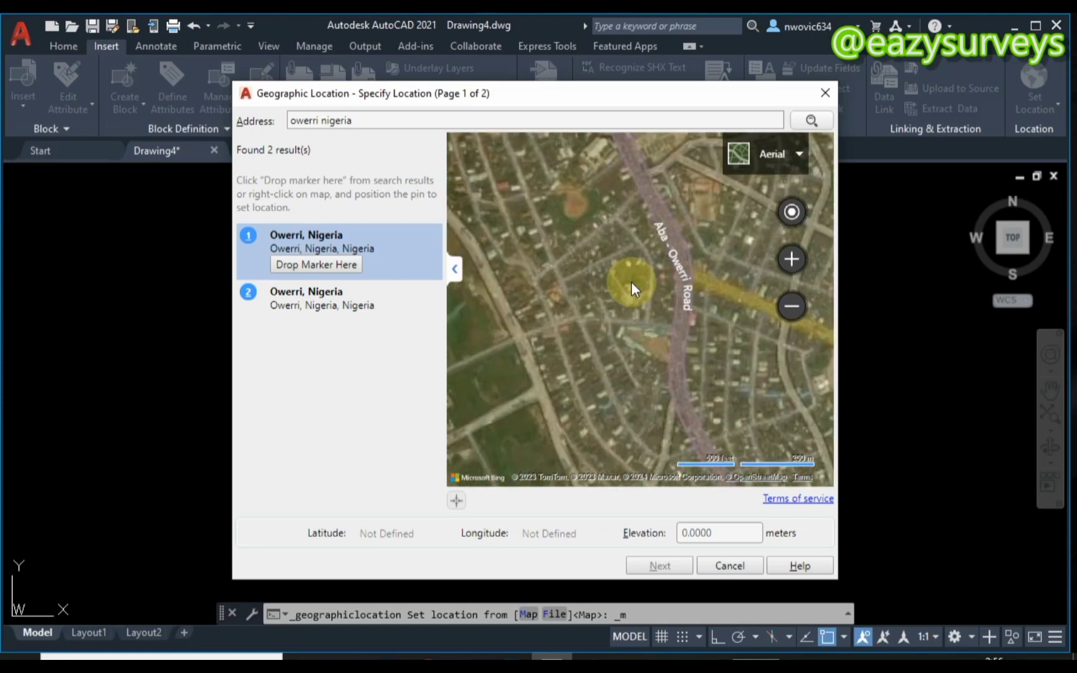
left_click(314, 288)
left_click(316, 275)
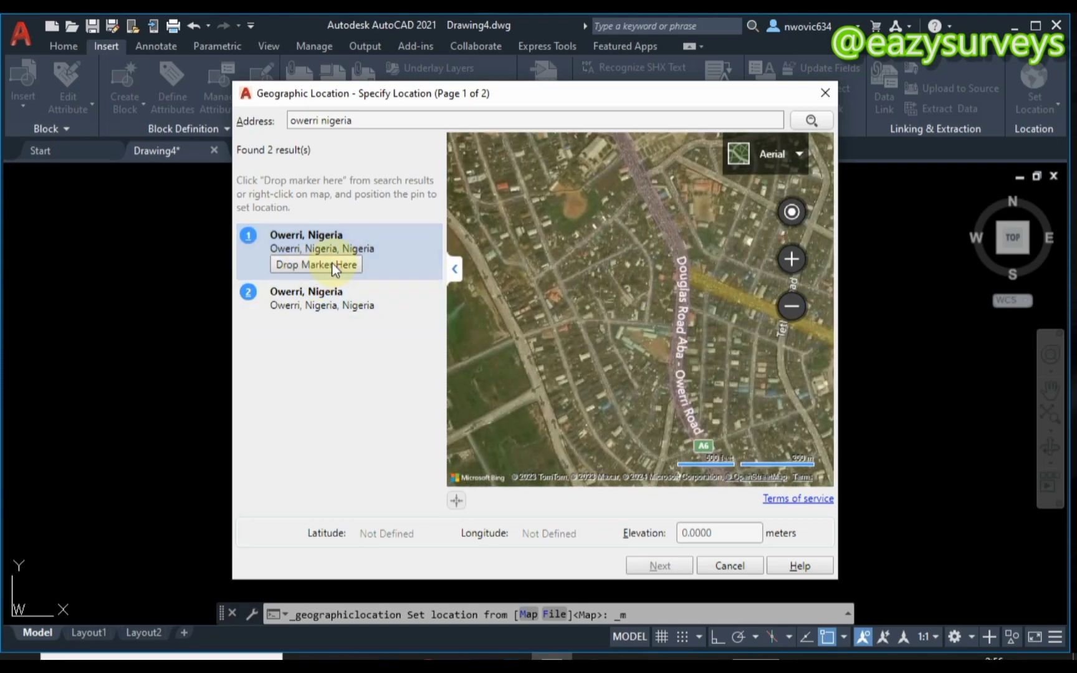
left_click(331, 264)
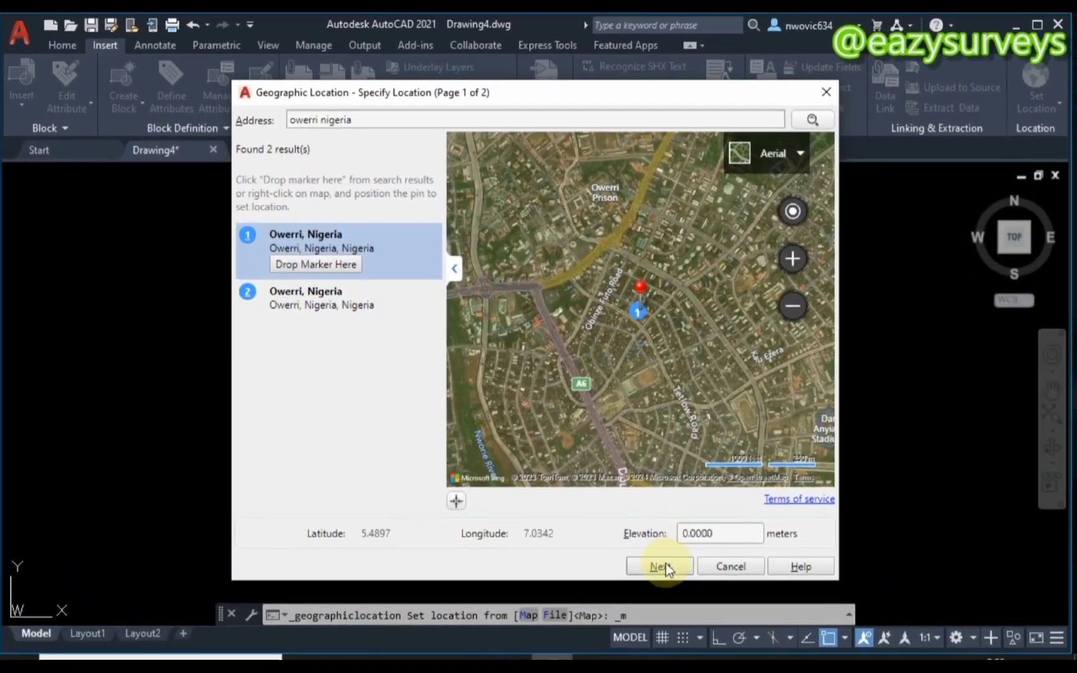
- Choose the Minna.NigeriaMid coordinate system with drawing unit Meters, accepting the unit mismatch
left_click(662, 565)
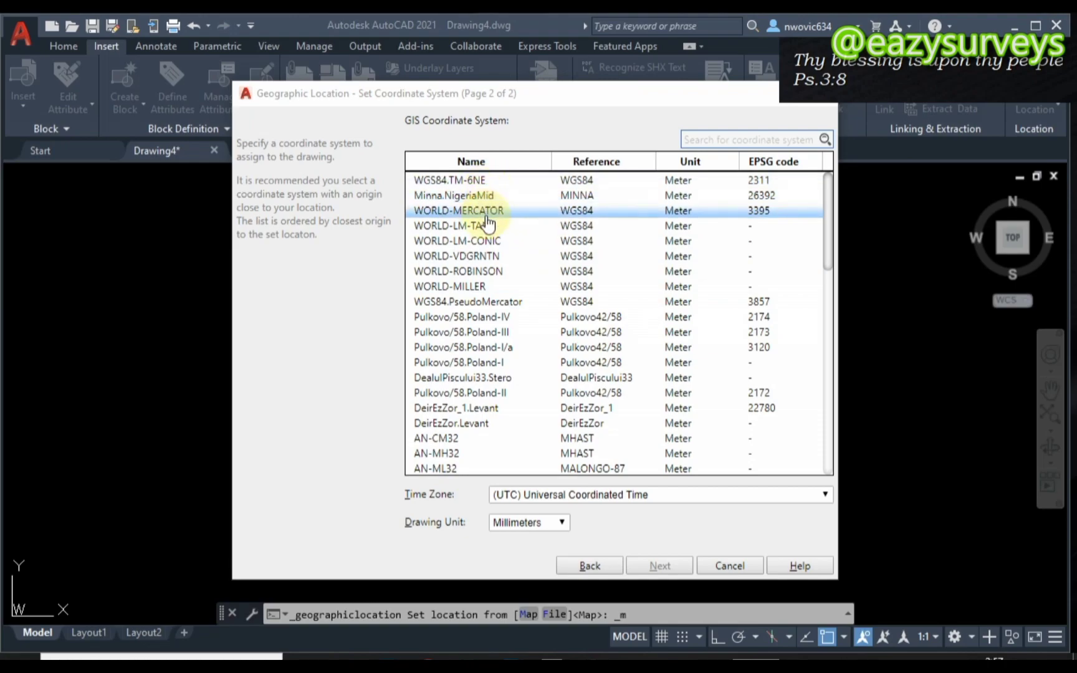
left_click(564, 181)
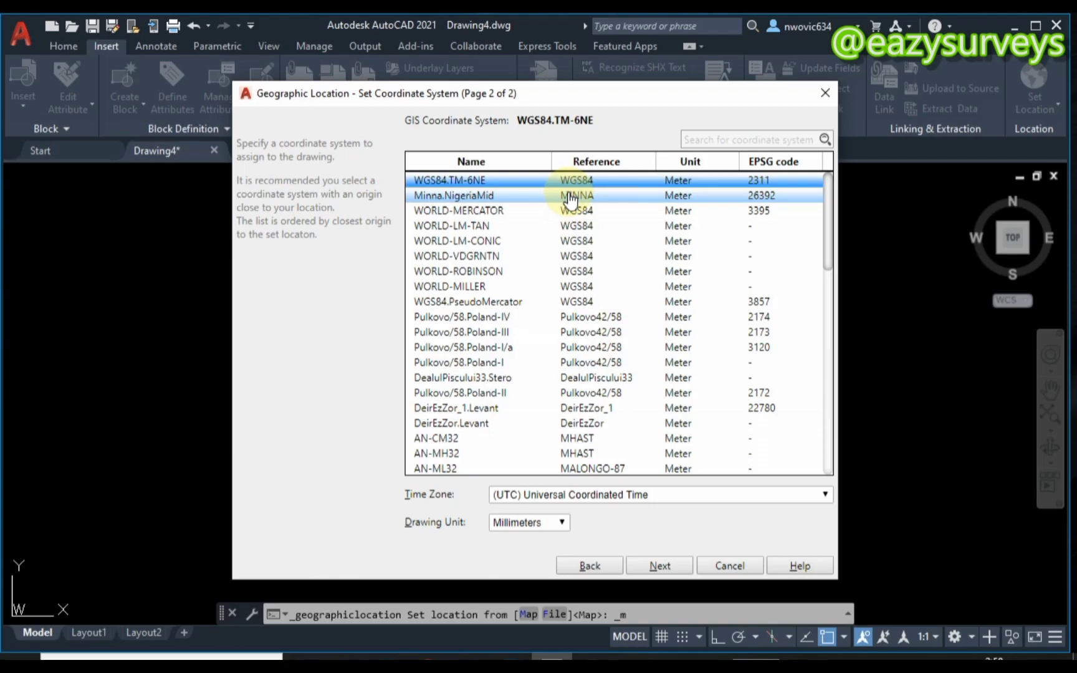
scroll(567, 260, "down", 10)
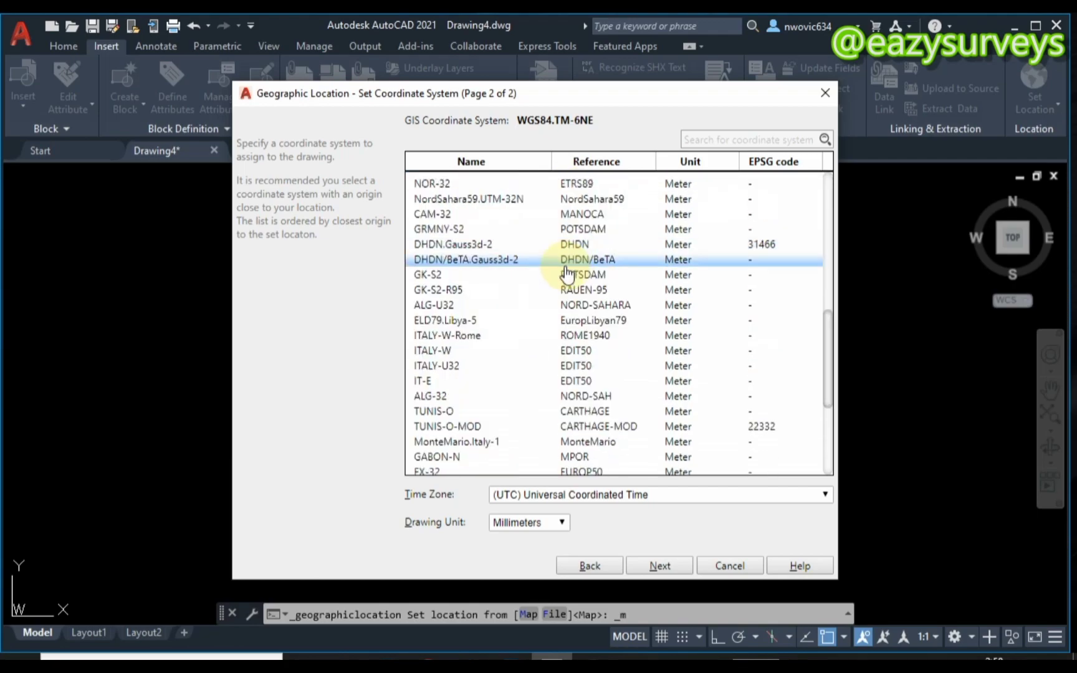
scroll(567, 268, "up", 10)
scroll(567, 274, "up", 1)
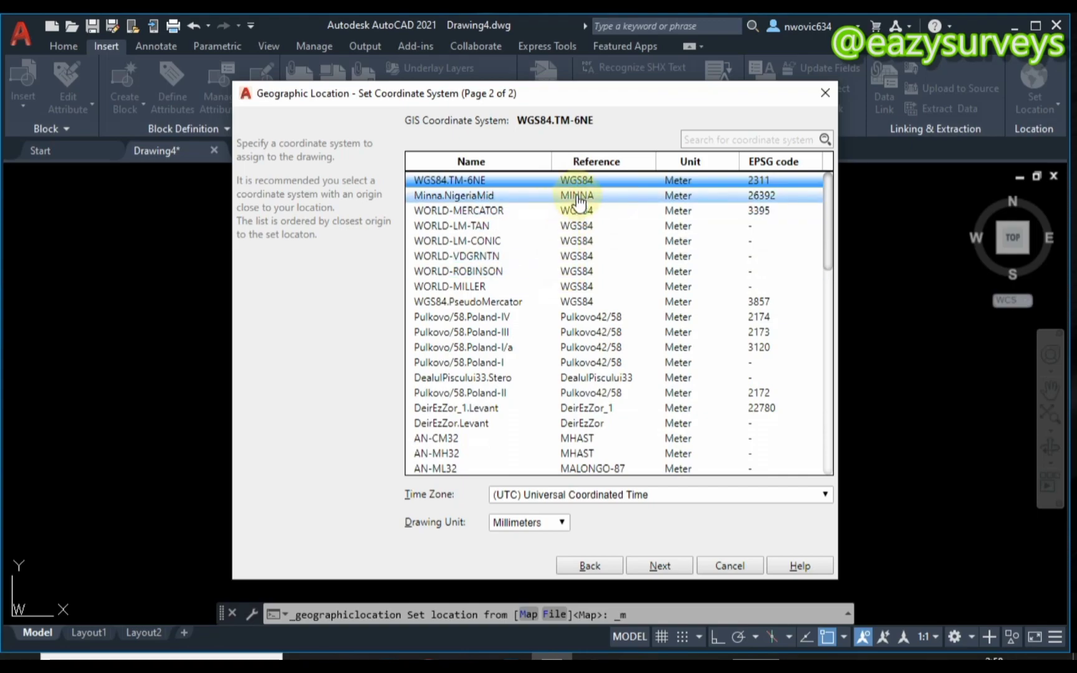
left_click(519, 197)
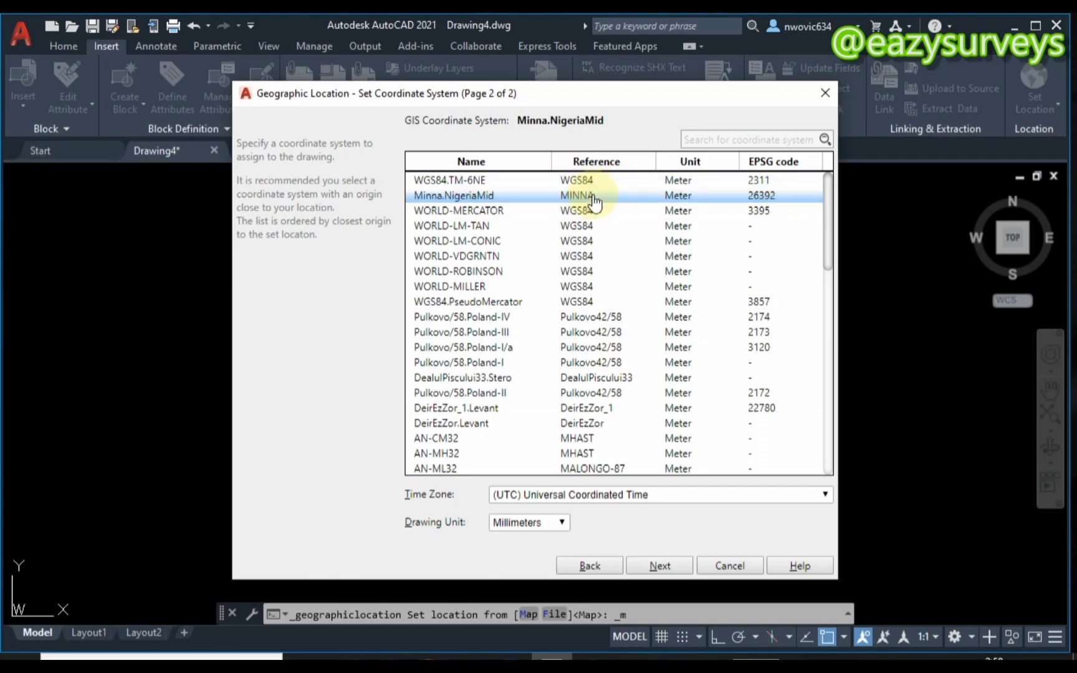
left_click(562, 523)
left_click(516, 427)
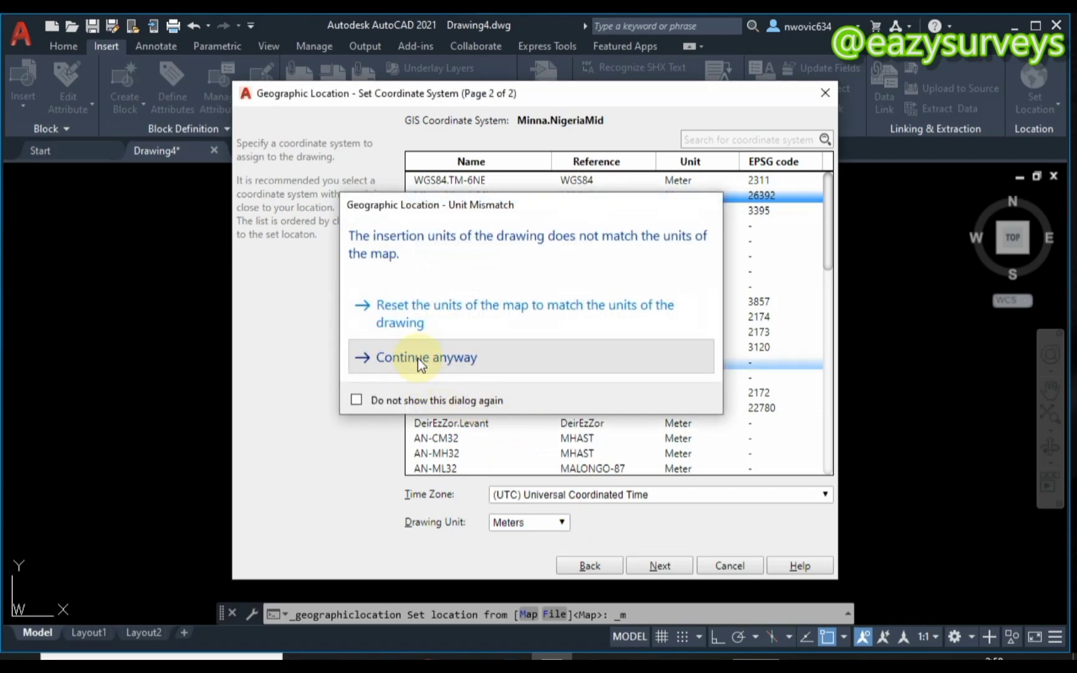
left_click(418, 358)
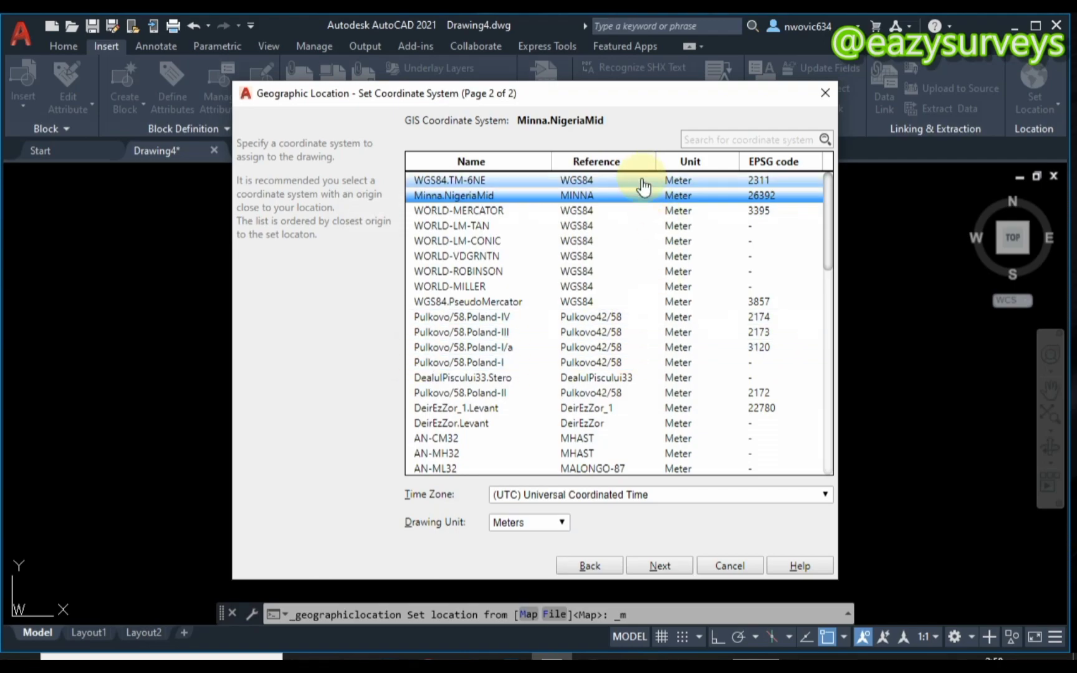
- Place the location point in the drawing and accept the default north angle of 90
left_click(661, 565)
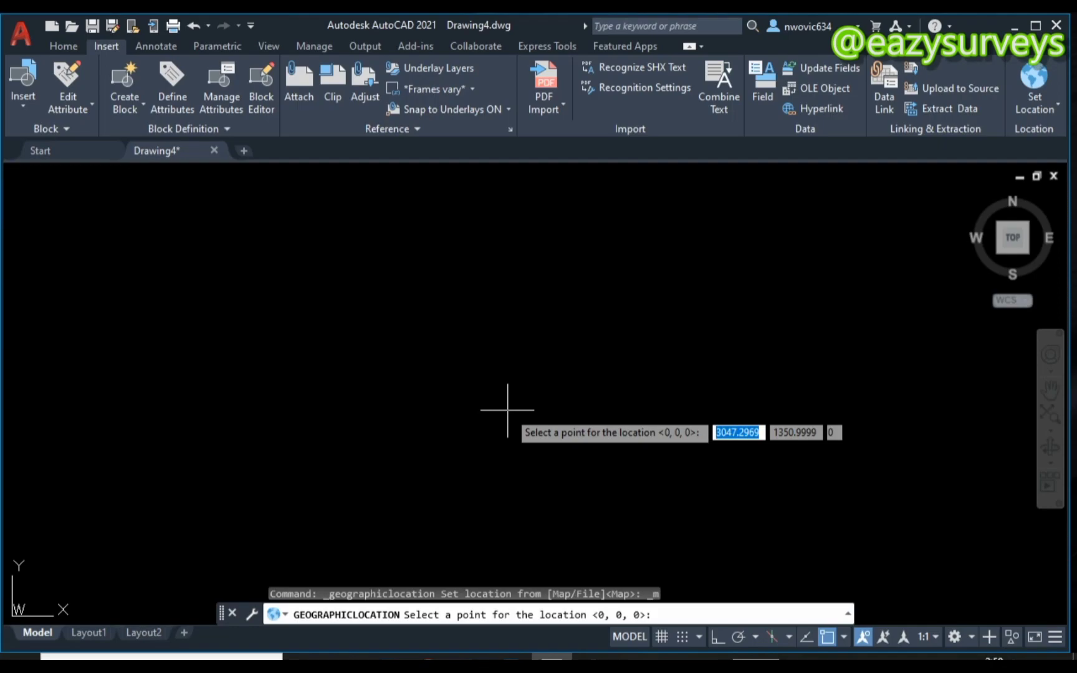
left_click(485, 377)
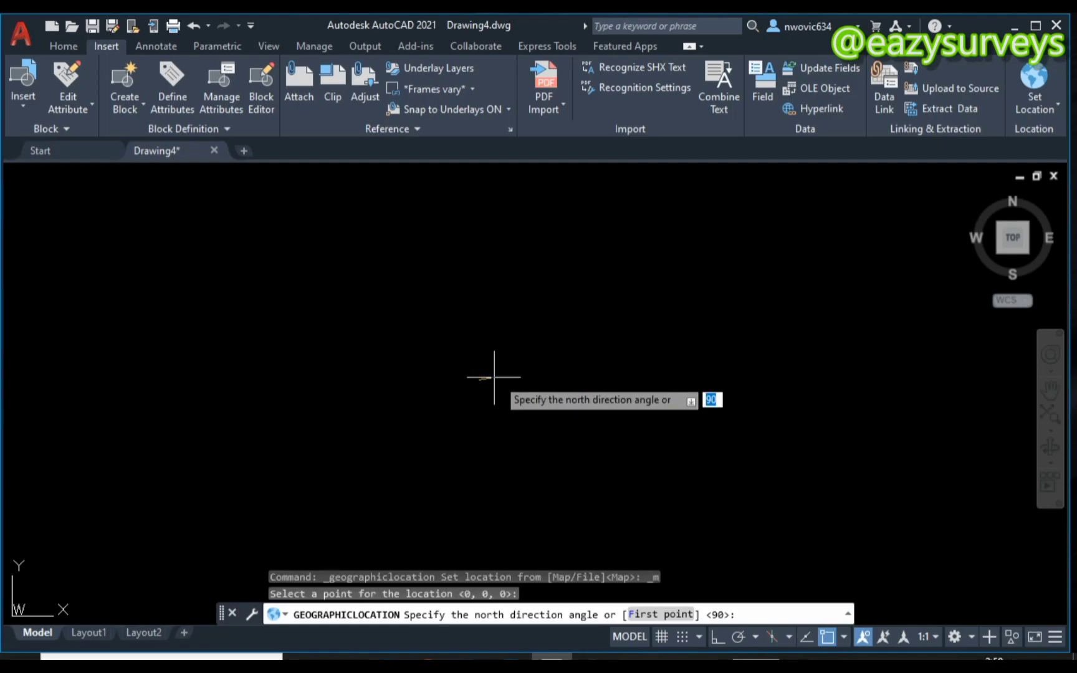
left_click(539, 369)
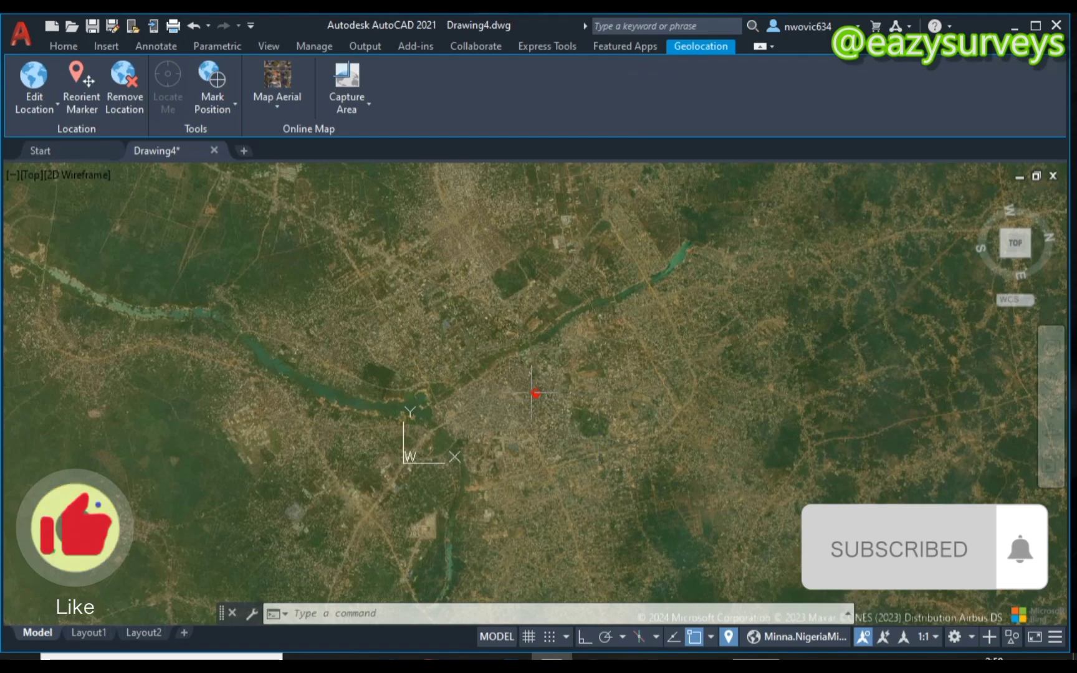
- Zoom out and pan until the whole aerial map tile around the red marker is visible
scroll(534, 393, "up", 4)
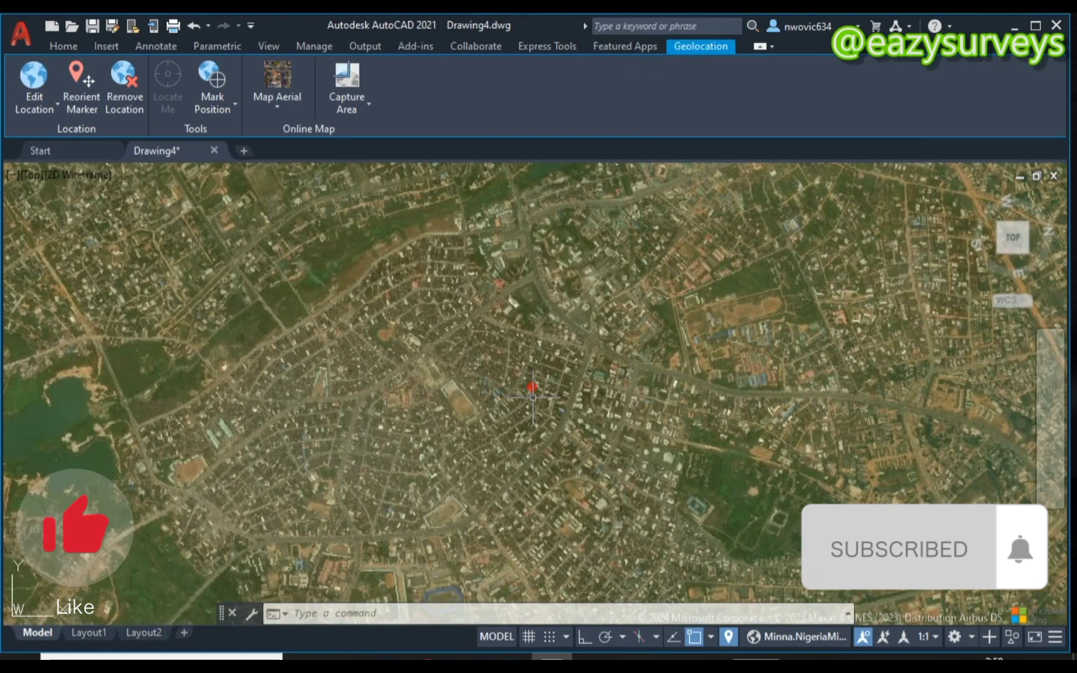
scroll(534, 396, "up", 4)
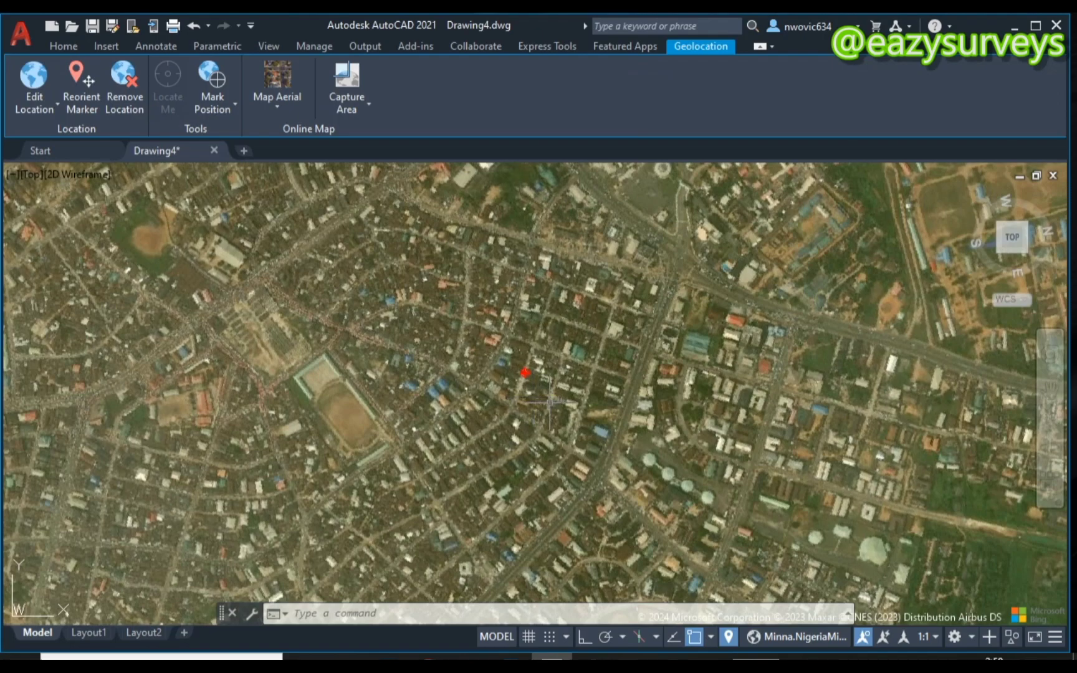
scroll(548, 378, "up", 4)
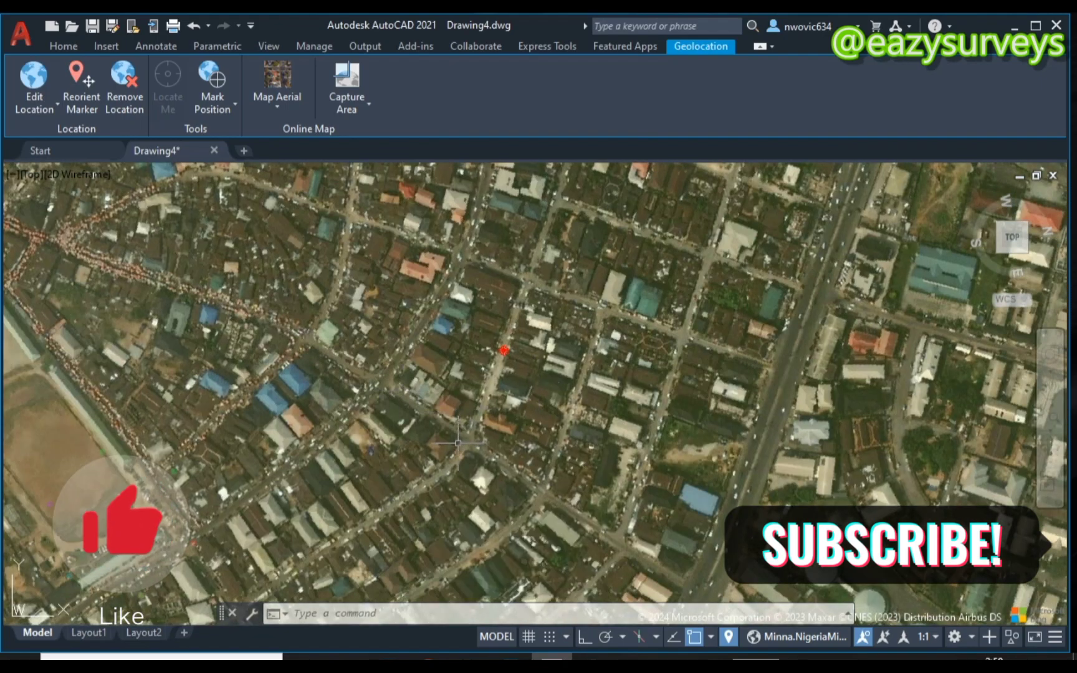
middle_click_drag(455, 443, 592, 429)
scroll(592, 429, "down", 2)
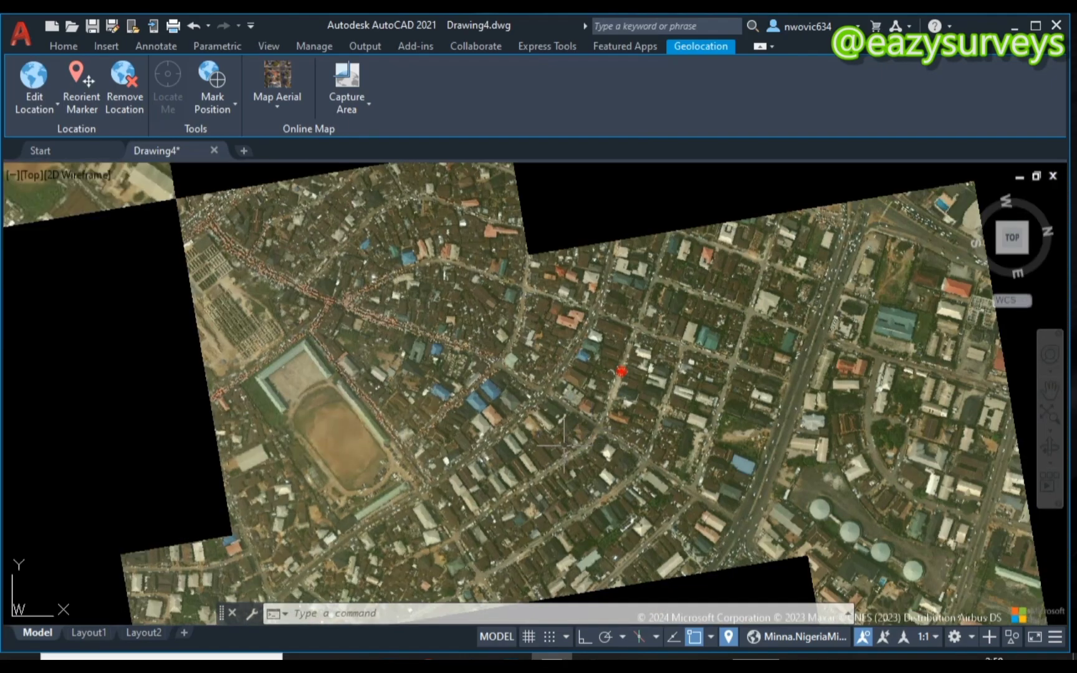
middle_click_drag(500, 454, 575, 382)
scroll(558, 443, "down", 2)
scroll(577, 434, "down", 3)
scroll(575, 381, "down", 3)
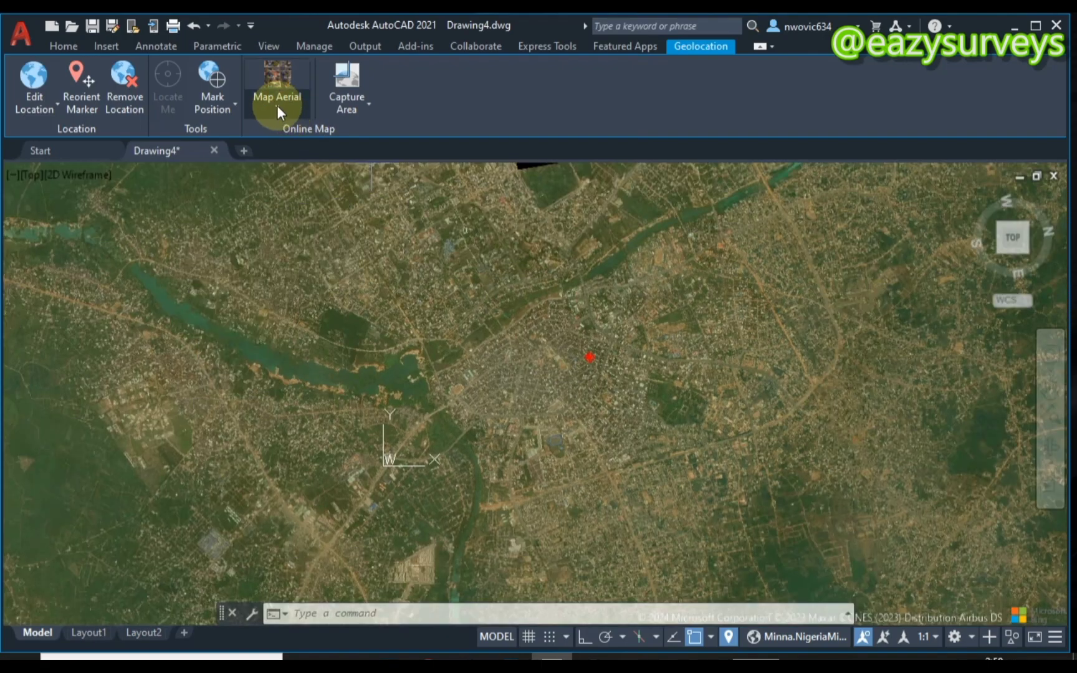
- Switch the online map to the Road style and look around the area
left_click(278, 107)
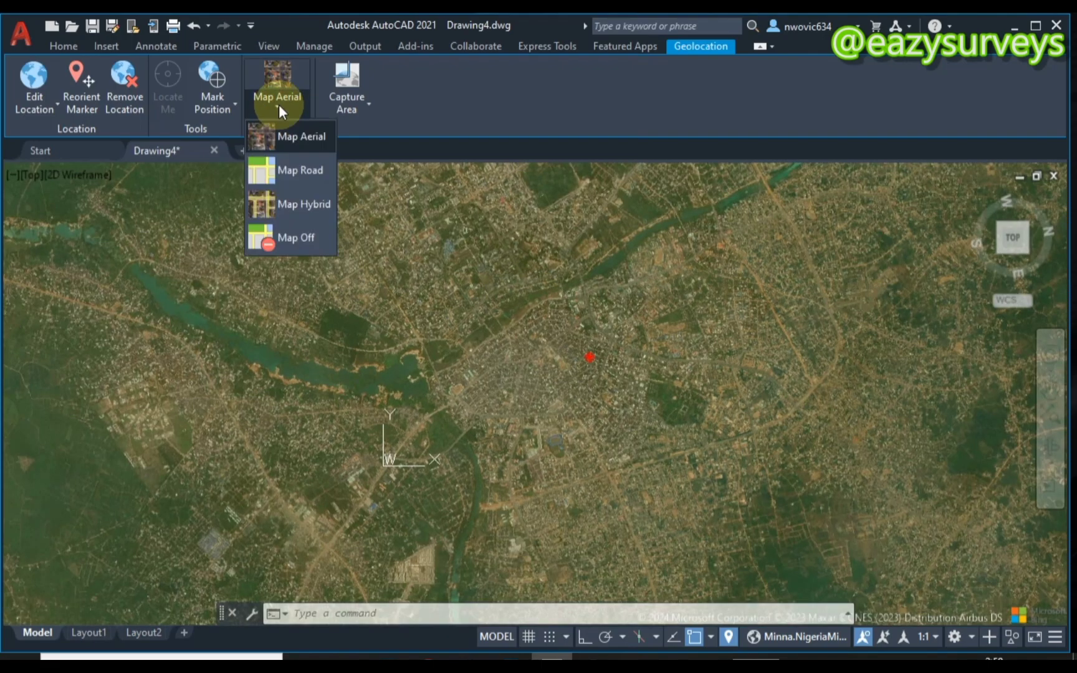
left_click(289, 172)
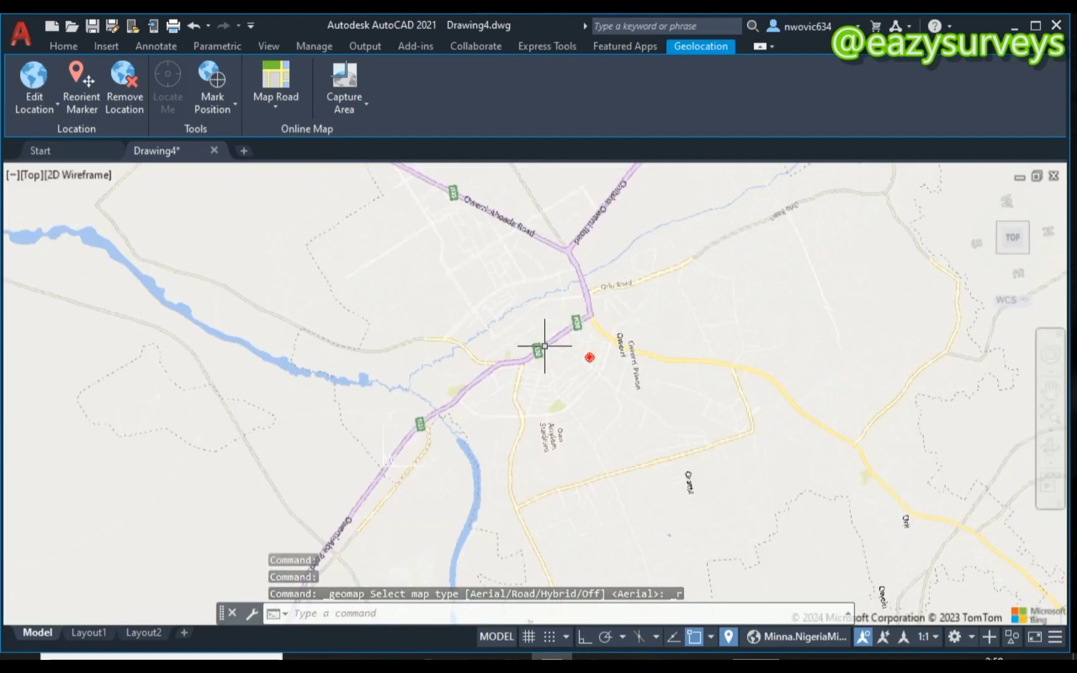
middle_click_drag(521, 318, 538, 354)
scroll(558, 351, "down", 2)
scroll(565, 330, "up", 2)
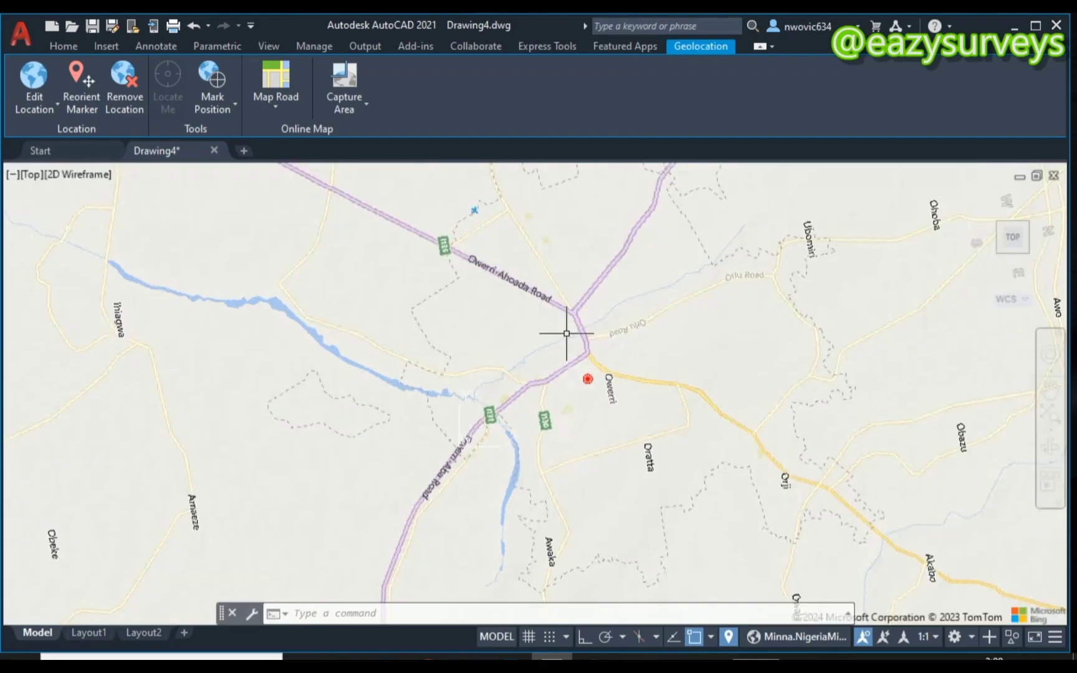
- Switch the map background back to Aerial imagery and zoom in on the marker
left_click(276, 101)
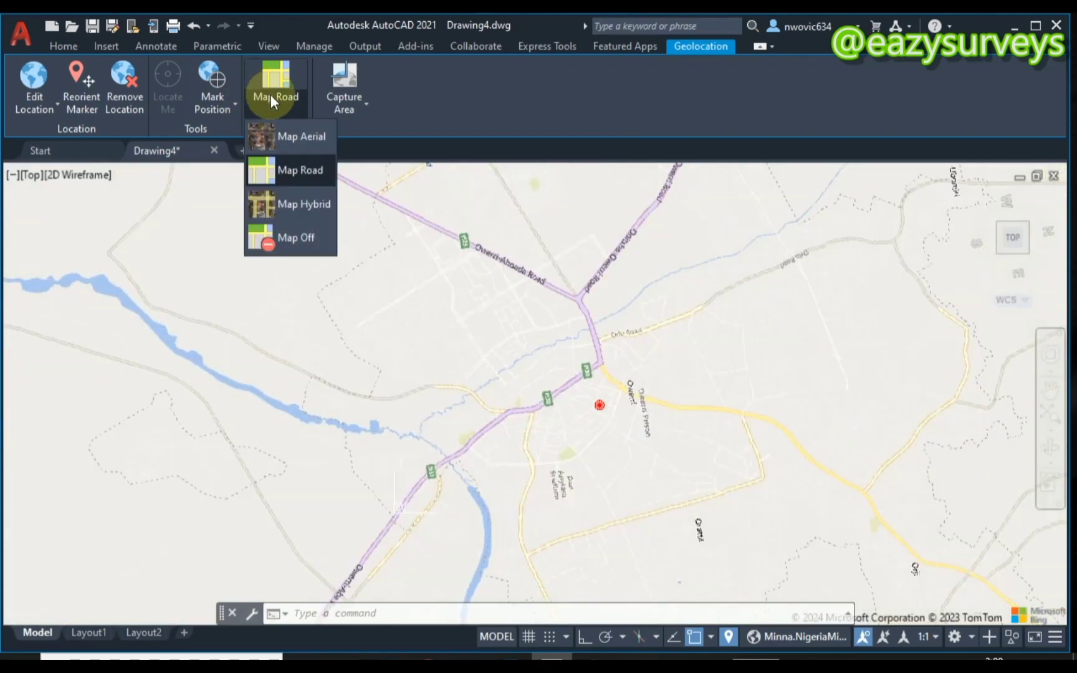
left_click(292, 136)
scroll(510, 316, "up", 3)
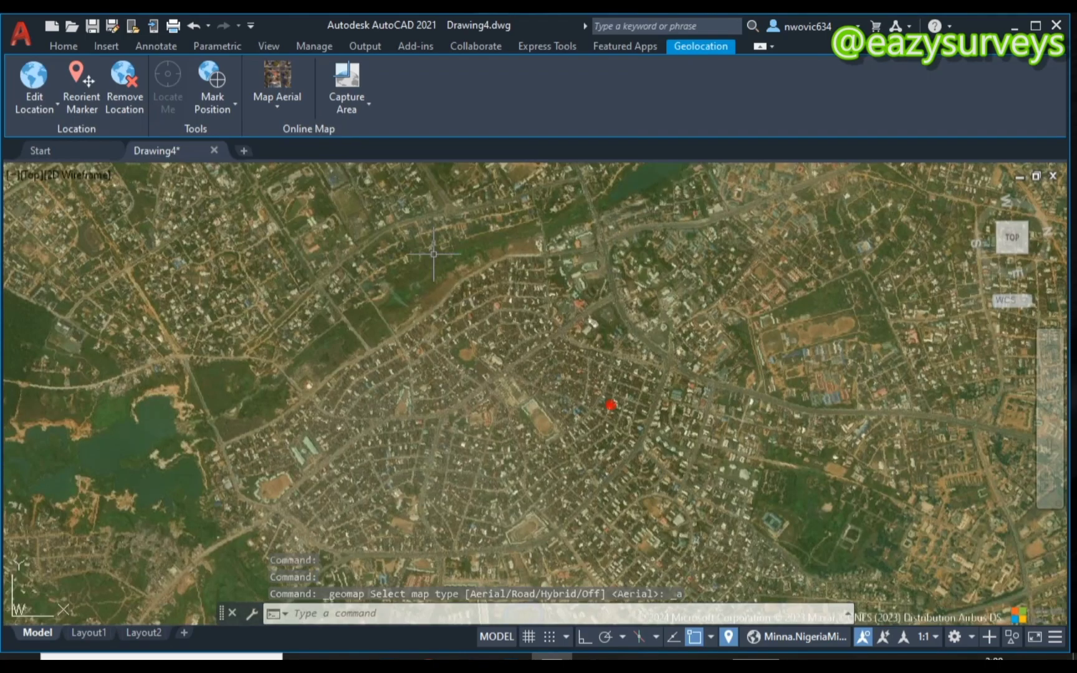
left_click(287, 106)
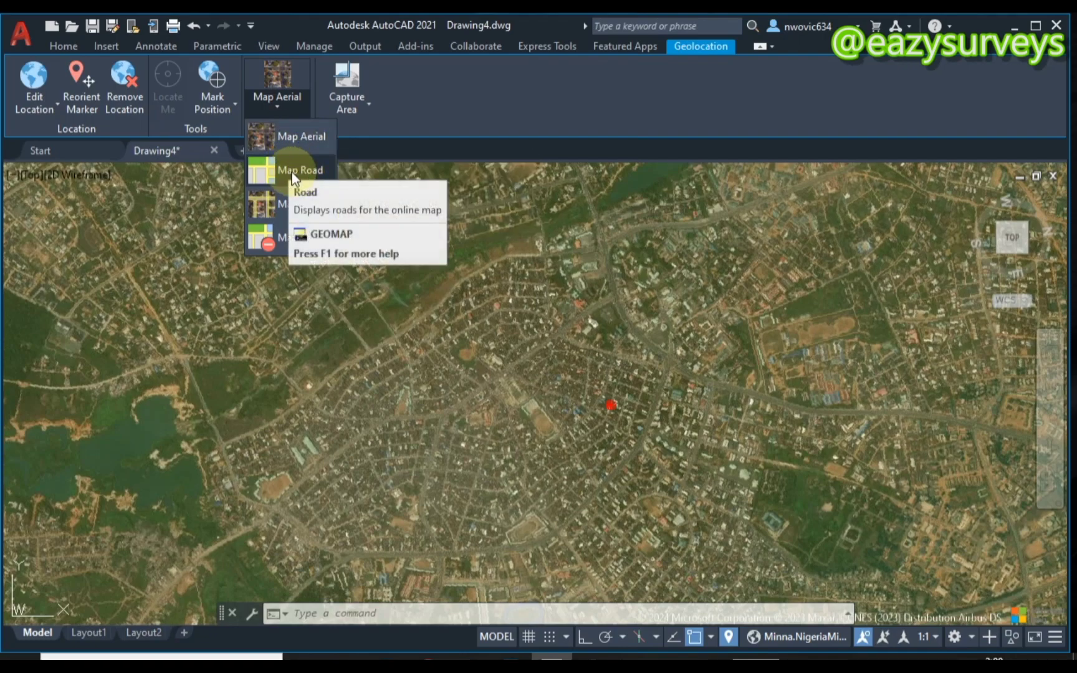
- Switch the online map style to Map Hybrid and frame the plot beside the main road
left_click(289, 203)
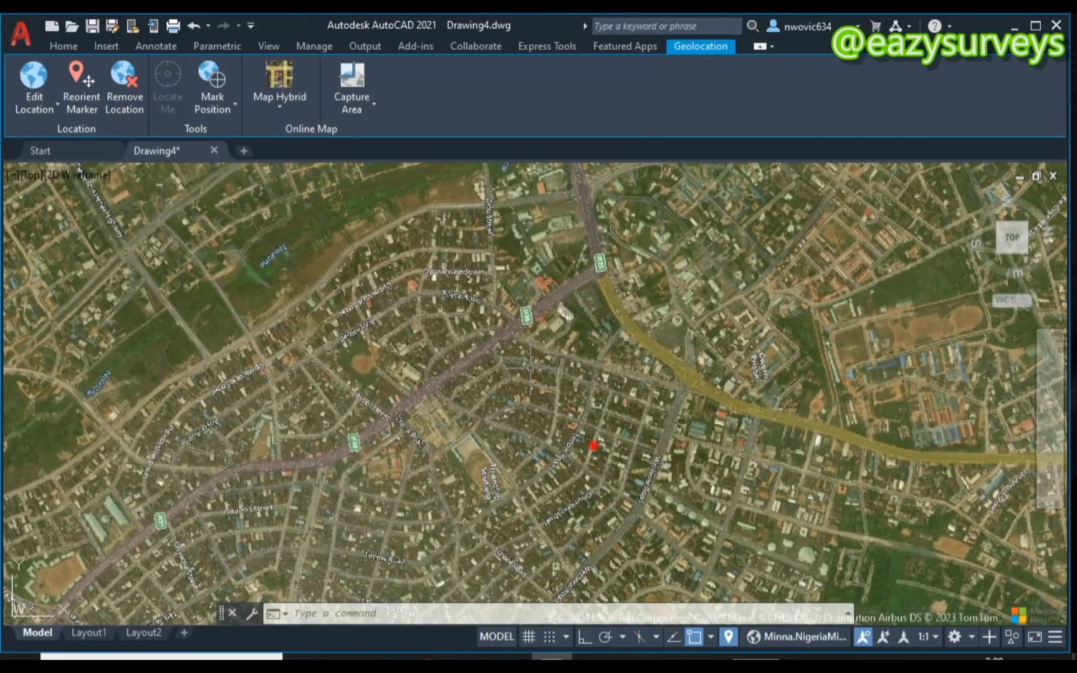
scroll(527, 368, "up", 10)
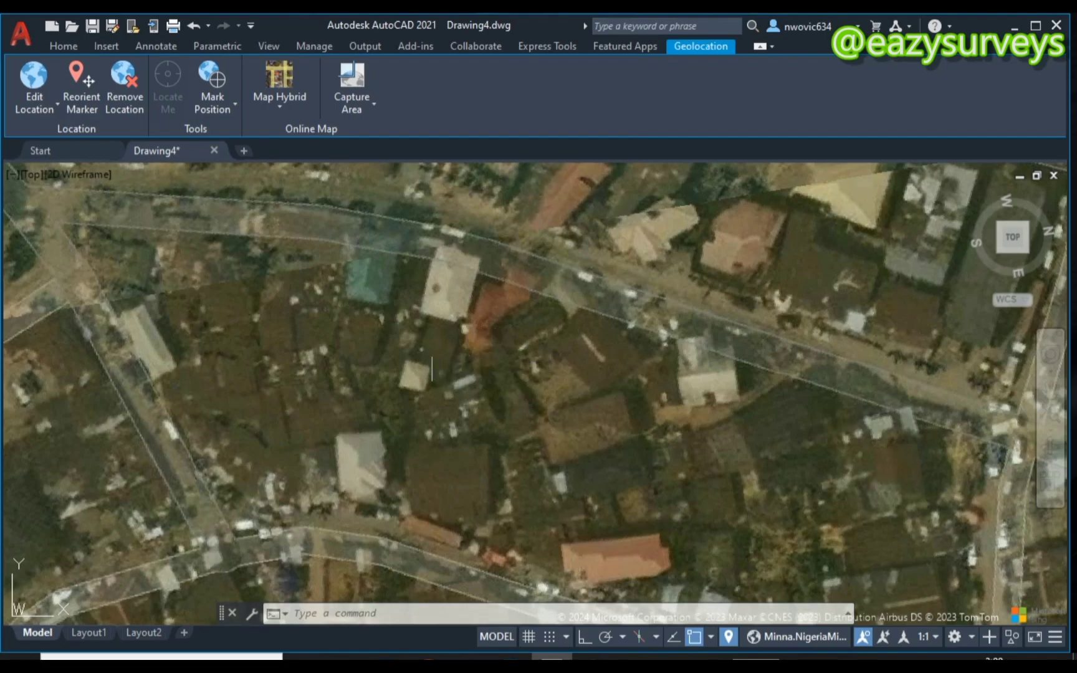
middle_click_drag(423, 354, 469, 405)
scroll(473, 386, "down", 2)
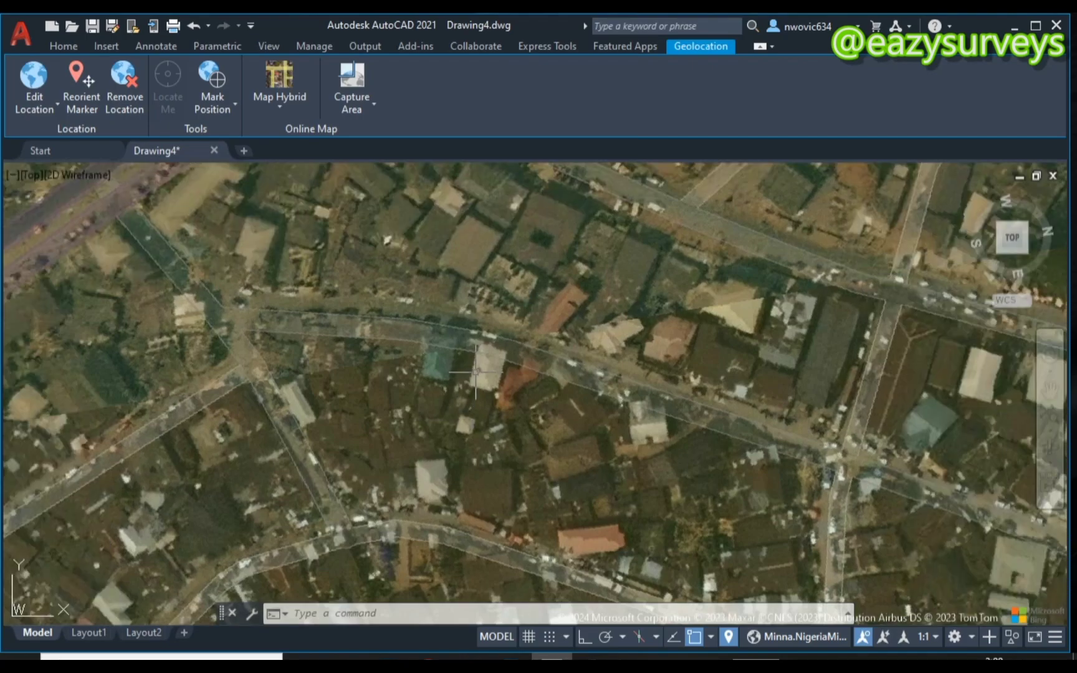
middle_click_drag(318, 259, 551, 365)
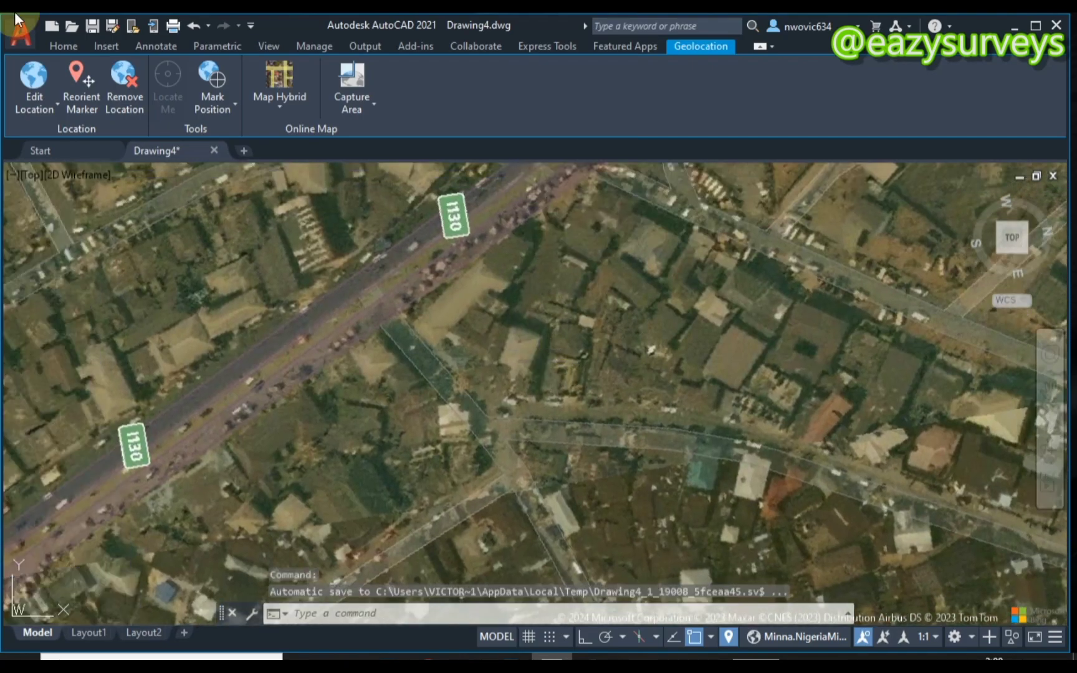
- Draw a six-corner closed polyline (PL) outlining the plot beside route 1130
left_click(62, 45)
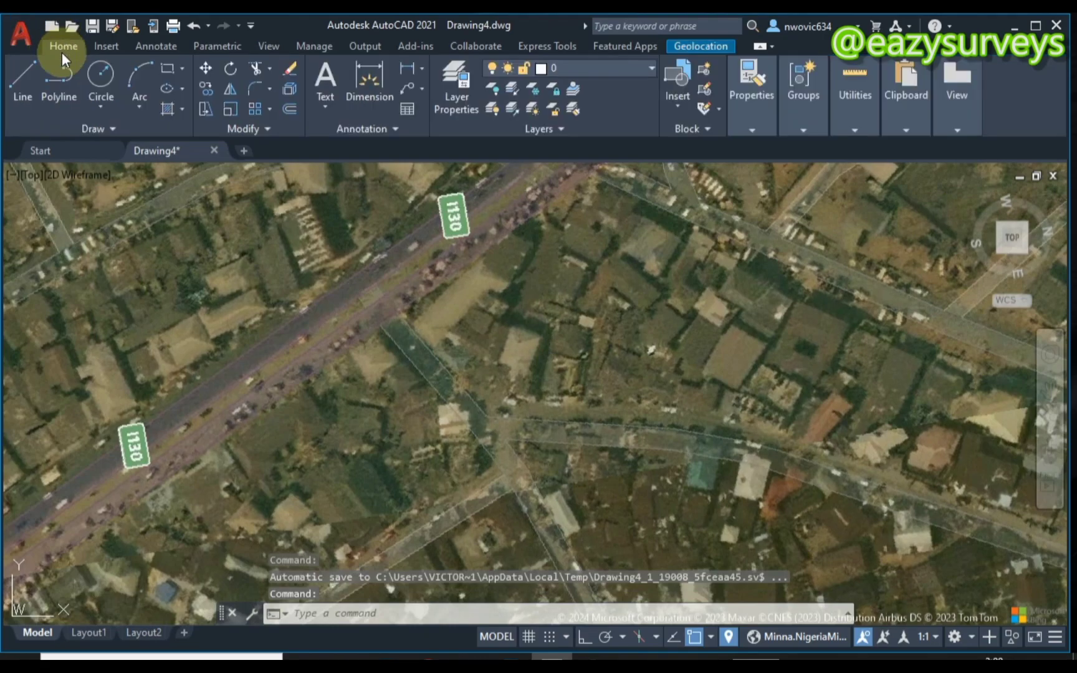
type("pl")
key("Return")
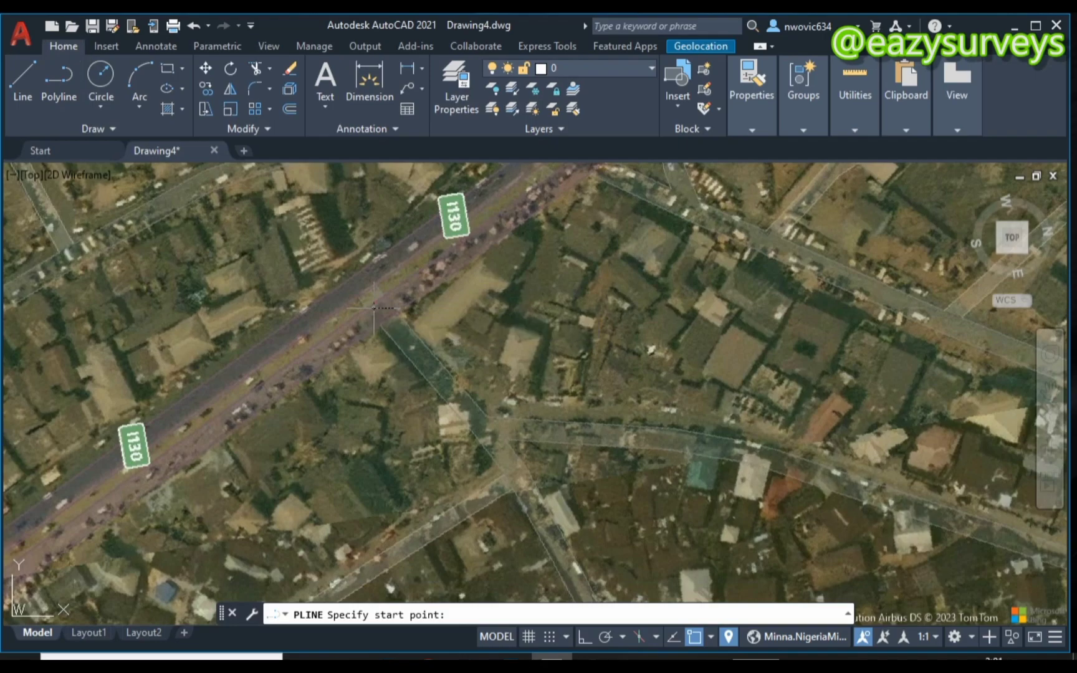
left_click(374, 308)
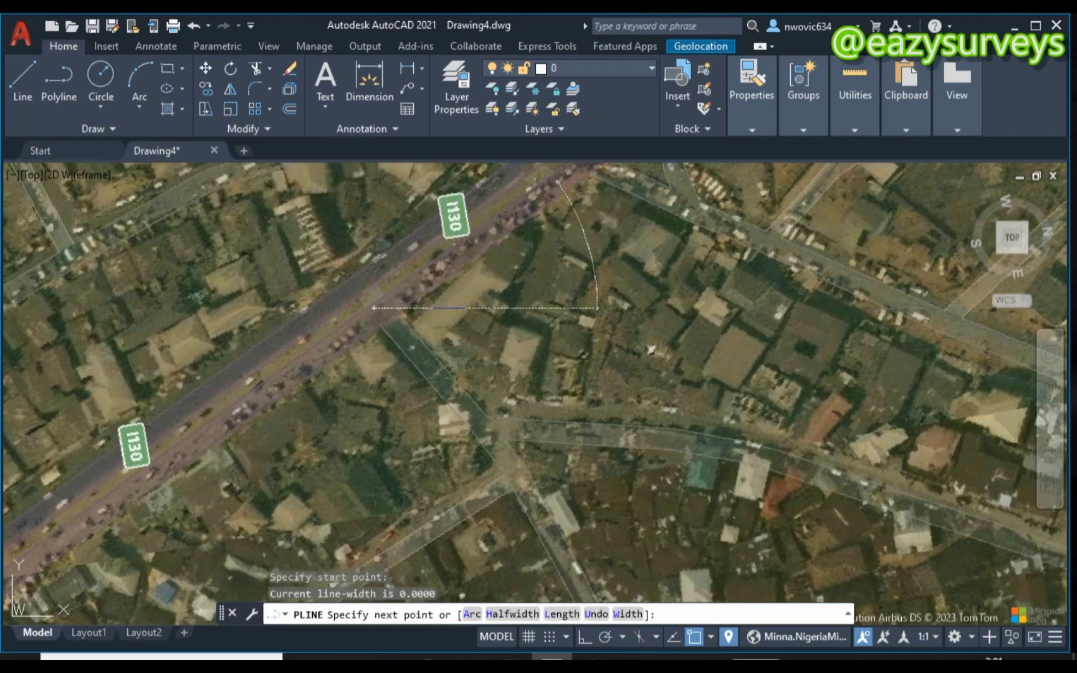
left_click(558, 182)
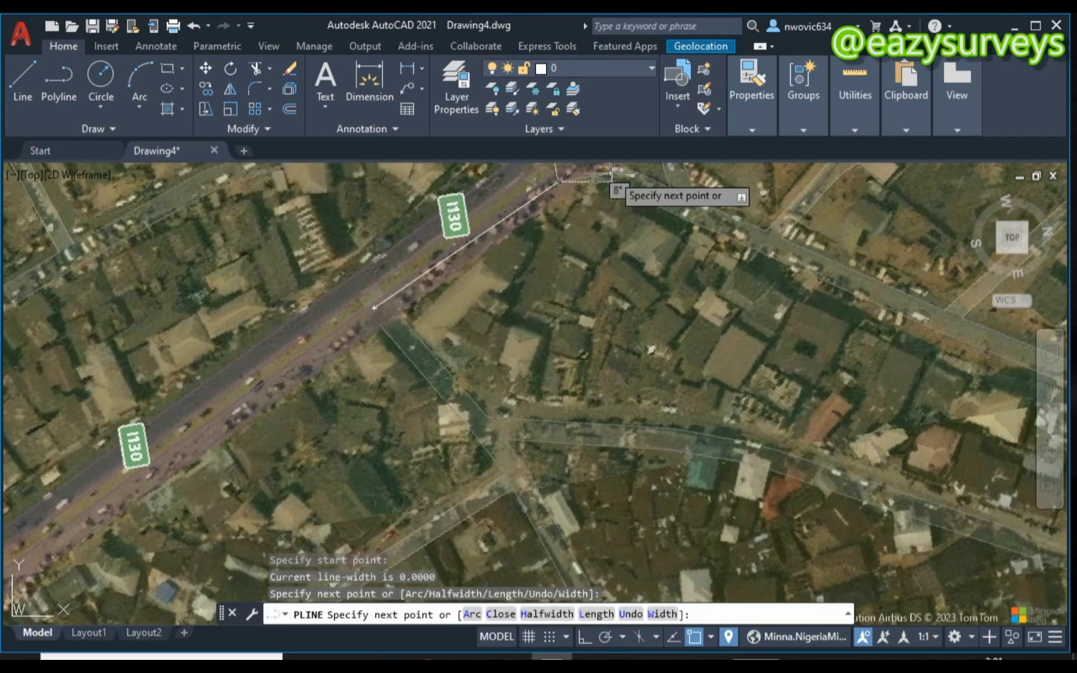
left_click(585, 164)
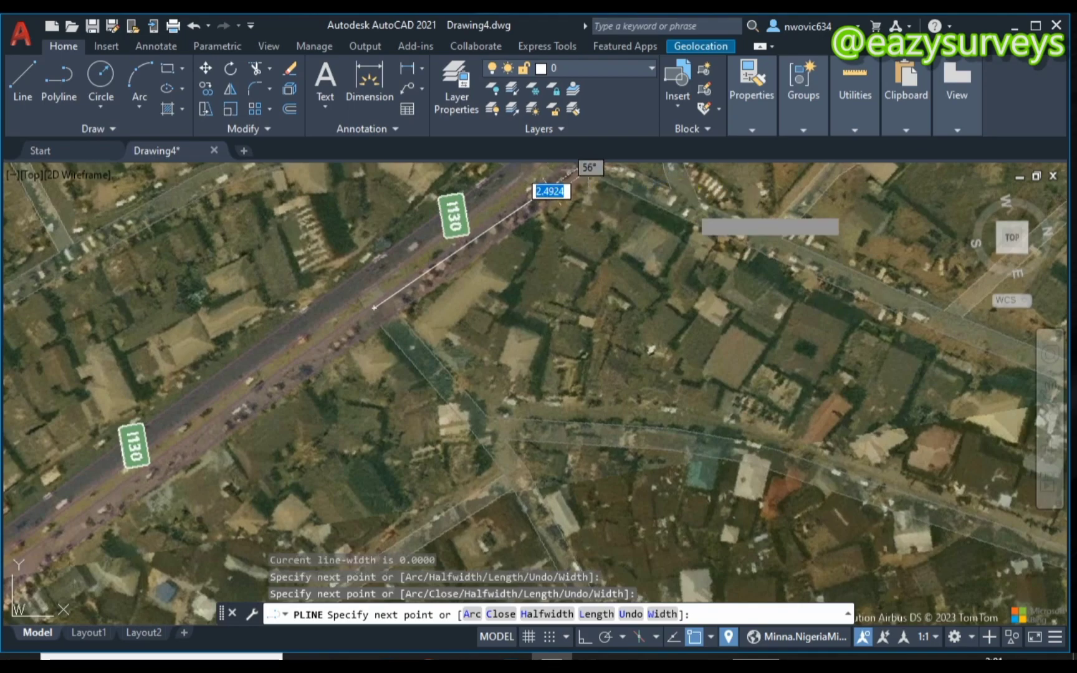
left_click(713, 220)
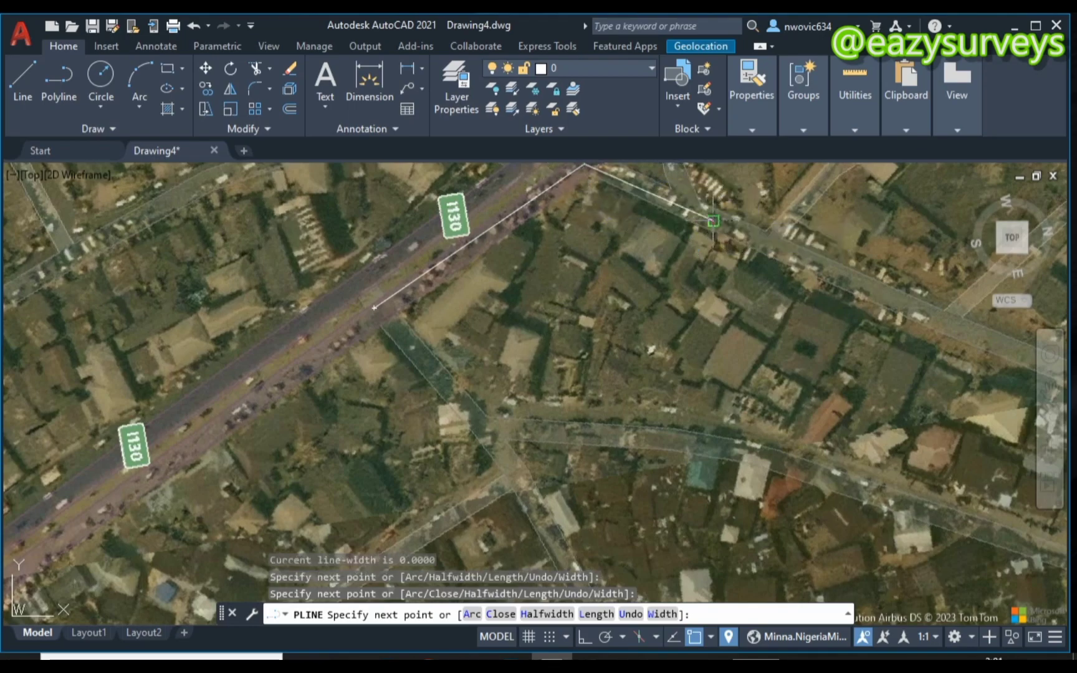
left_click(728, 376)
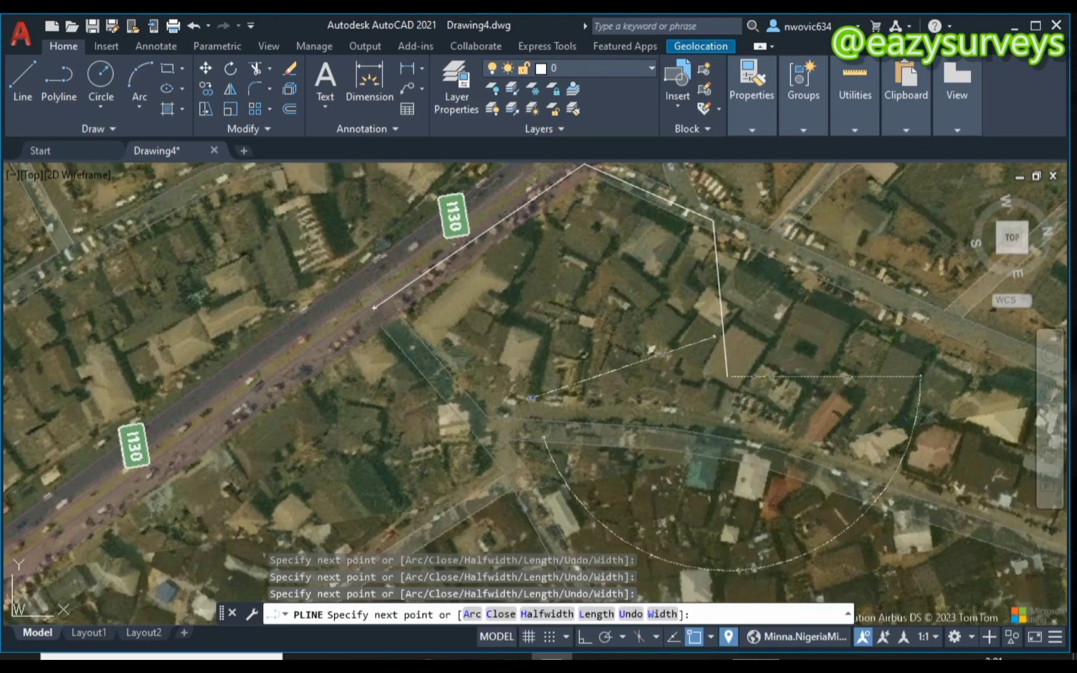
left_click(539, 440)
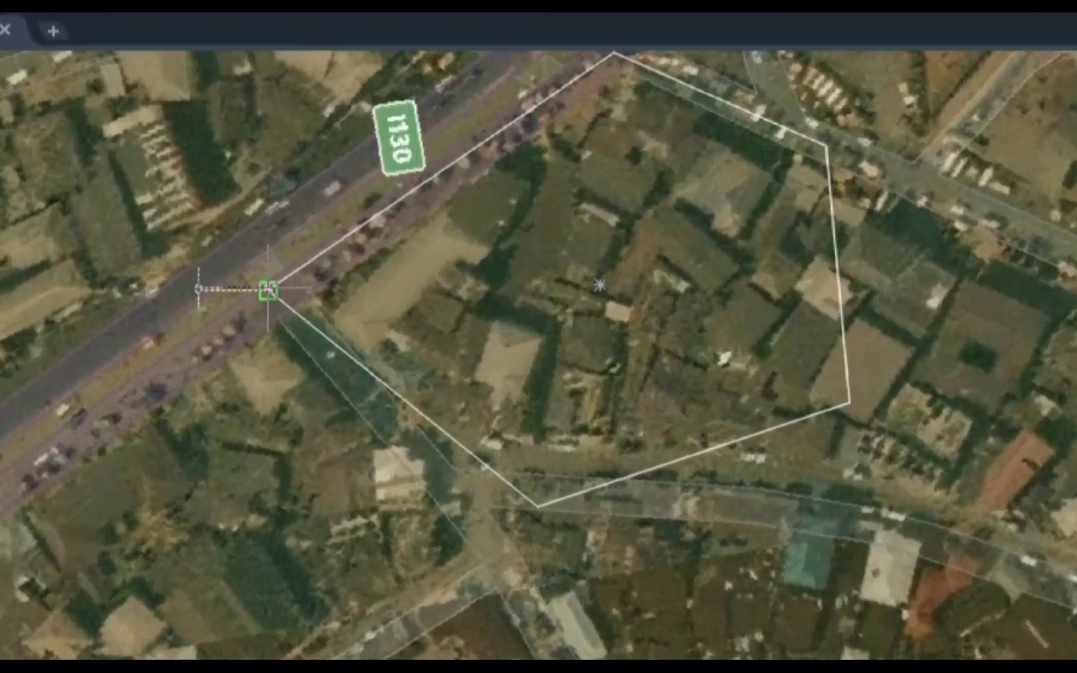
left_click(268, 288)
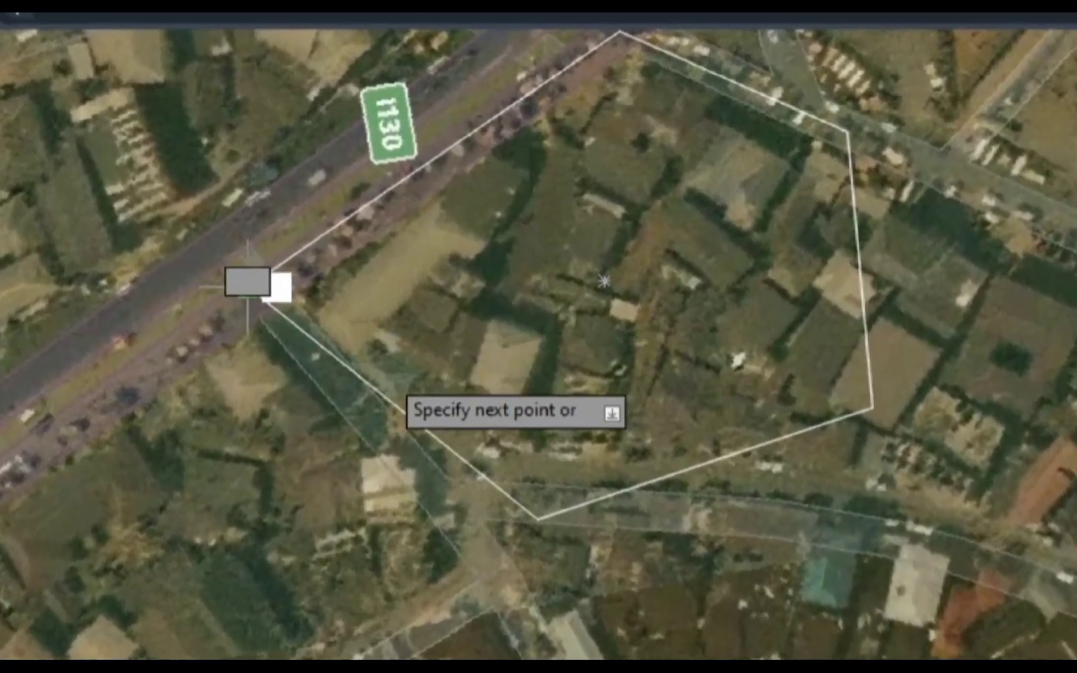
key("Return")
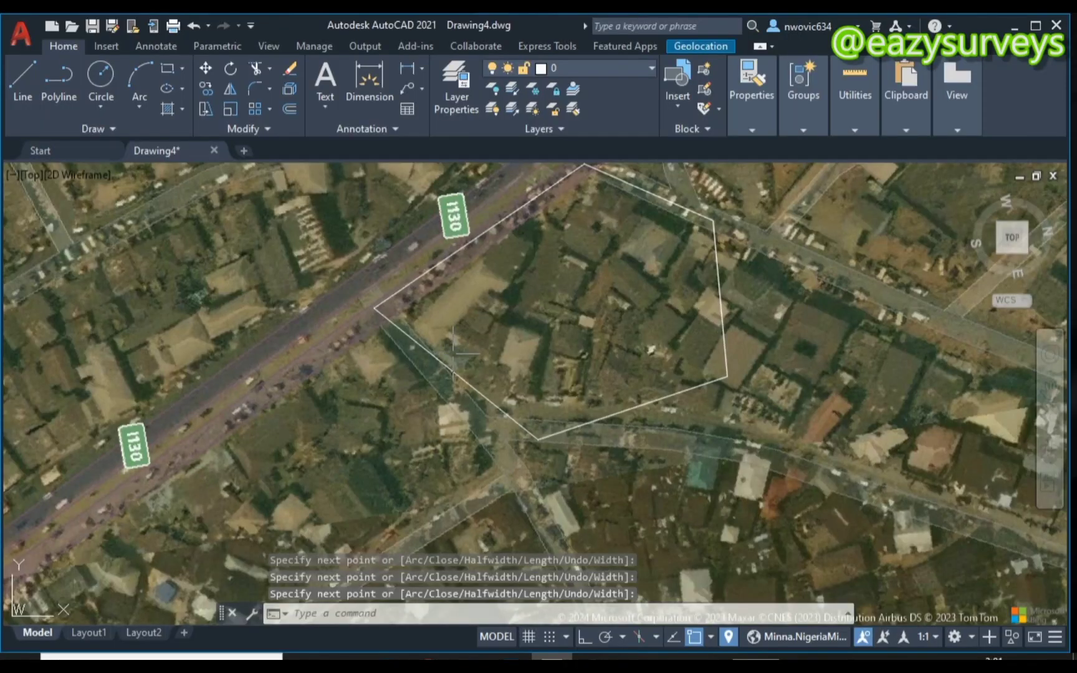
scroll(475, 373, "down", 2)
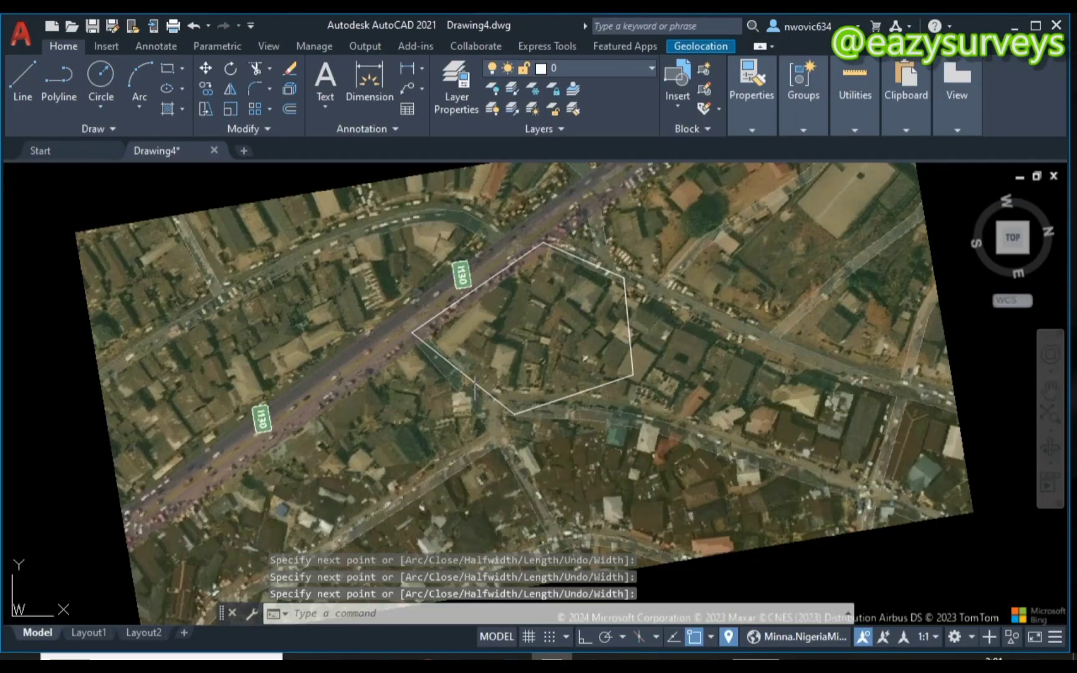